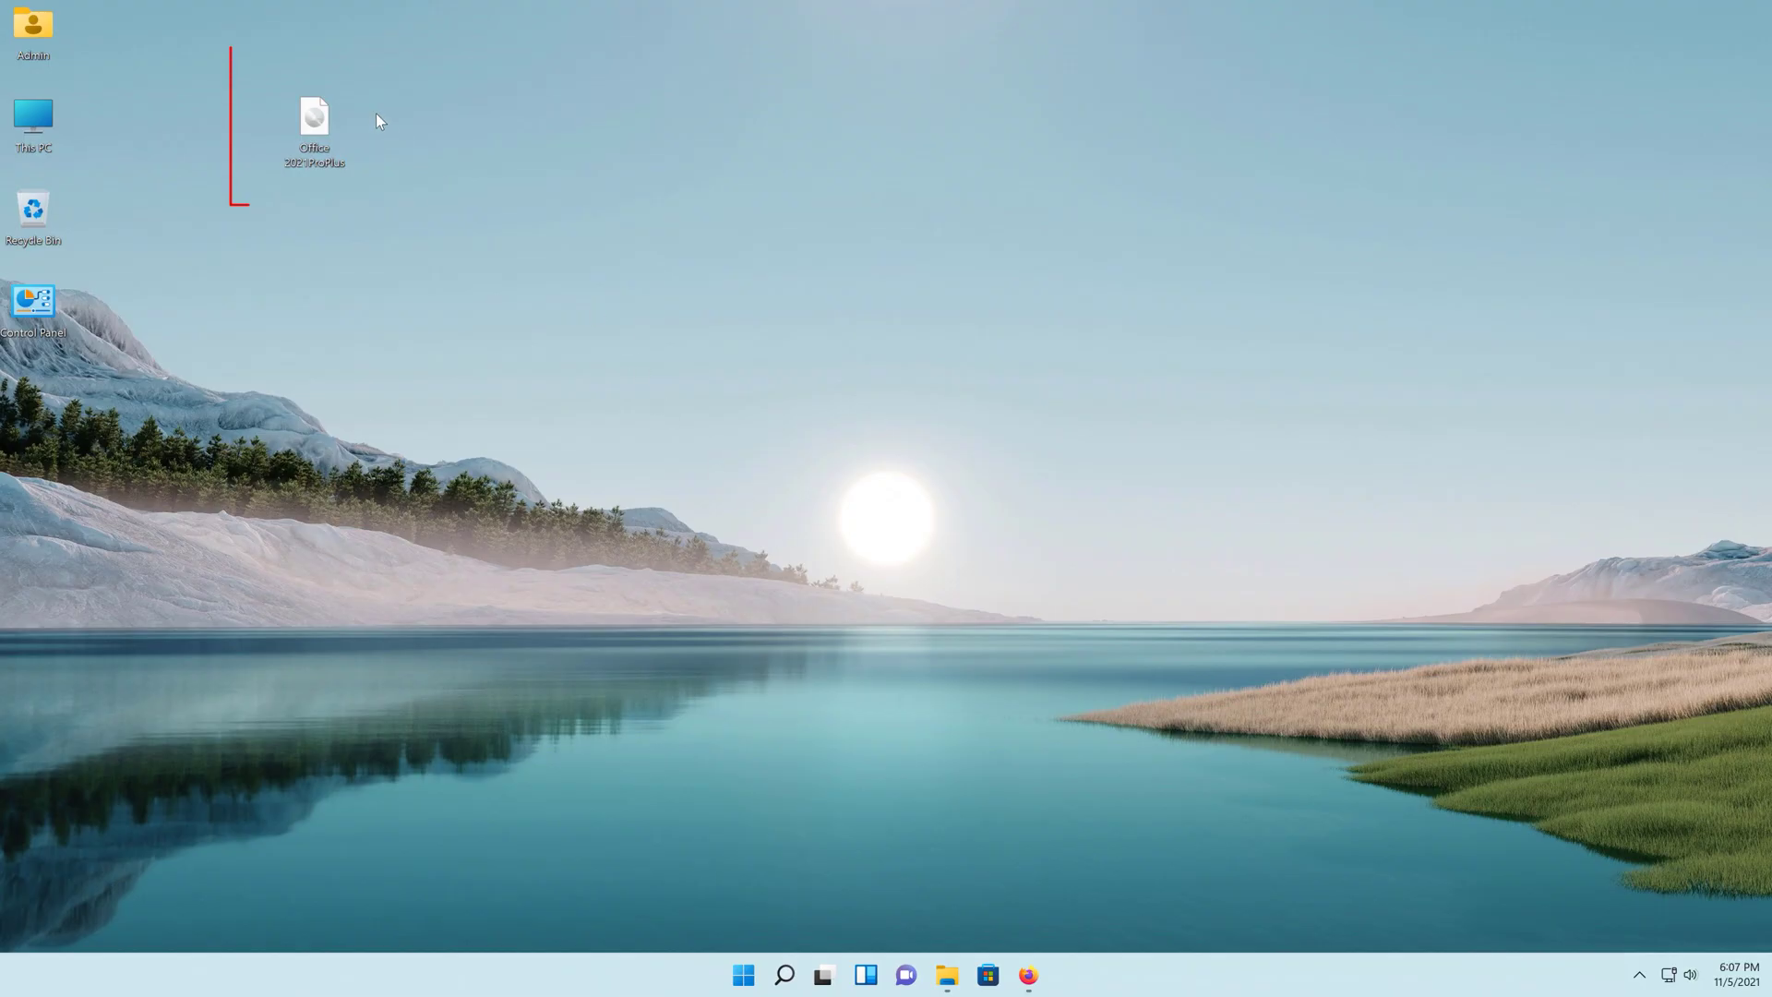
pyautogui.click(1027, 975)
pyautogui.moveTo(571, 551); pyautogui.dragTo(786, 560)
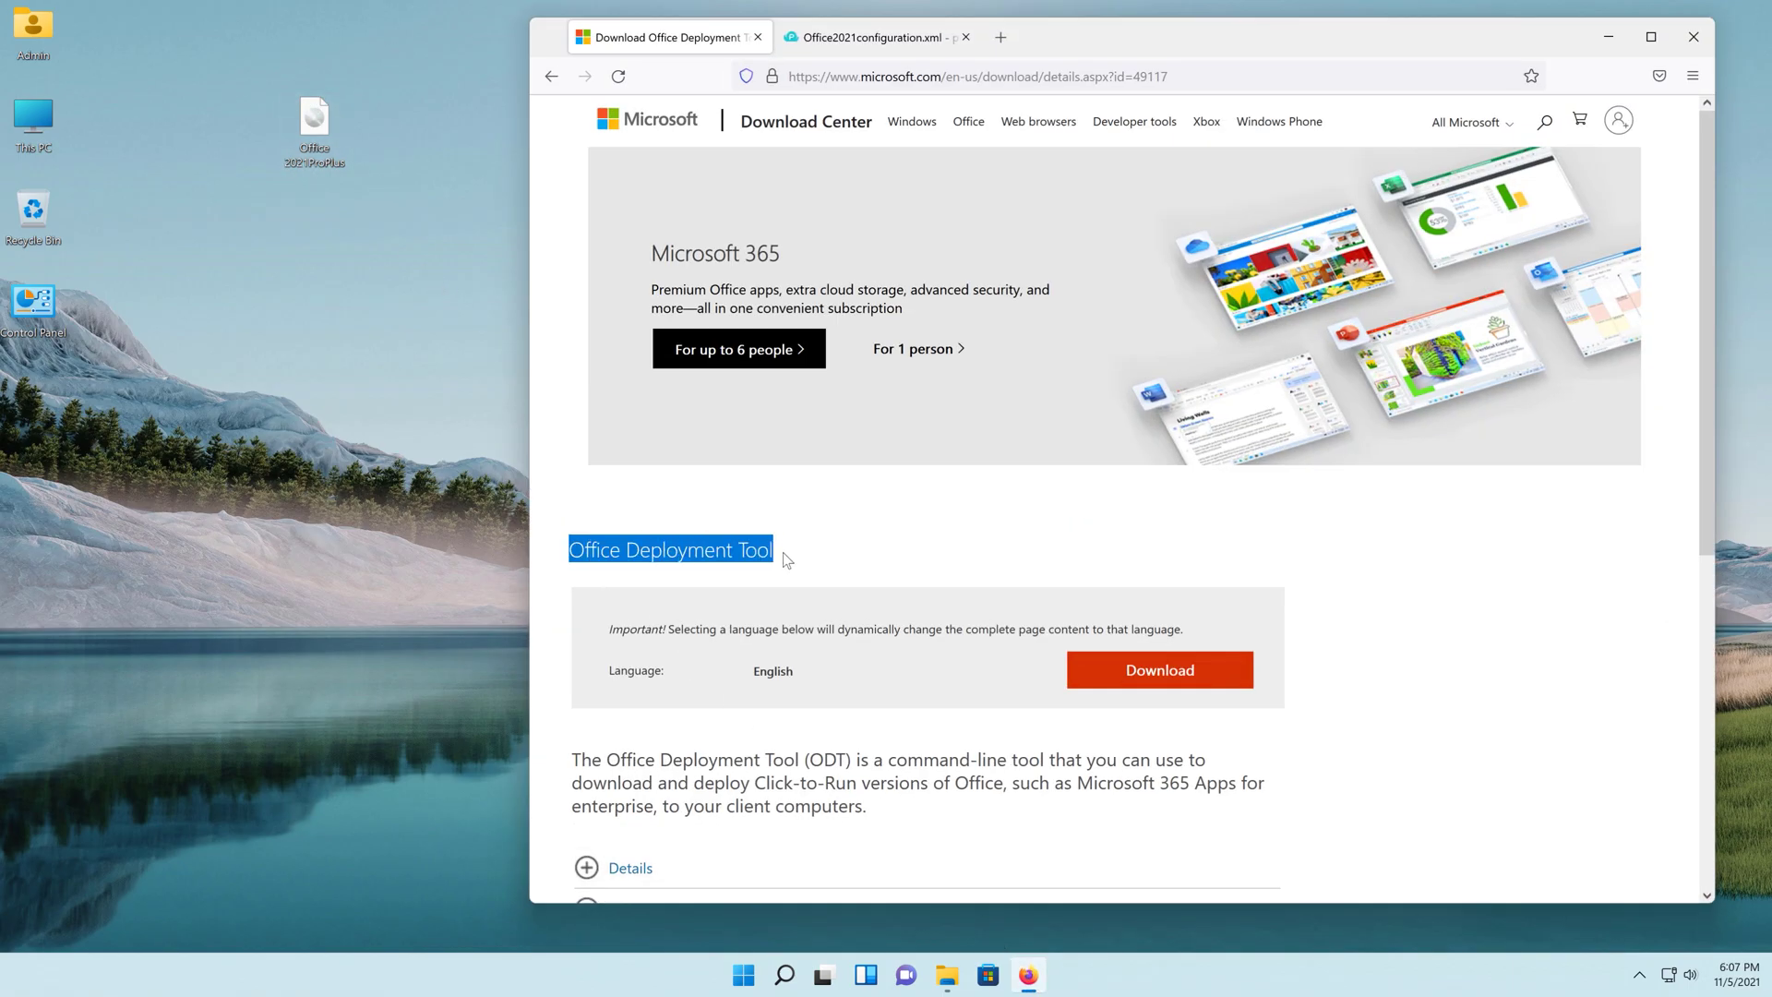
pyautogui.click(1241, 682)
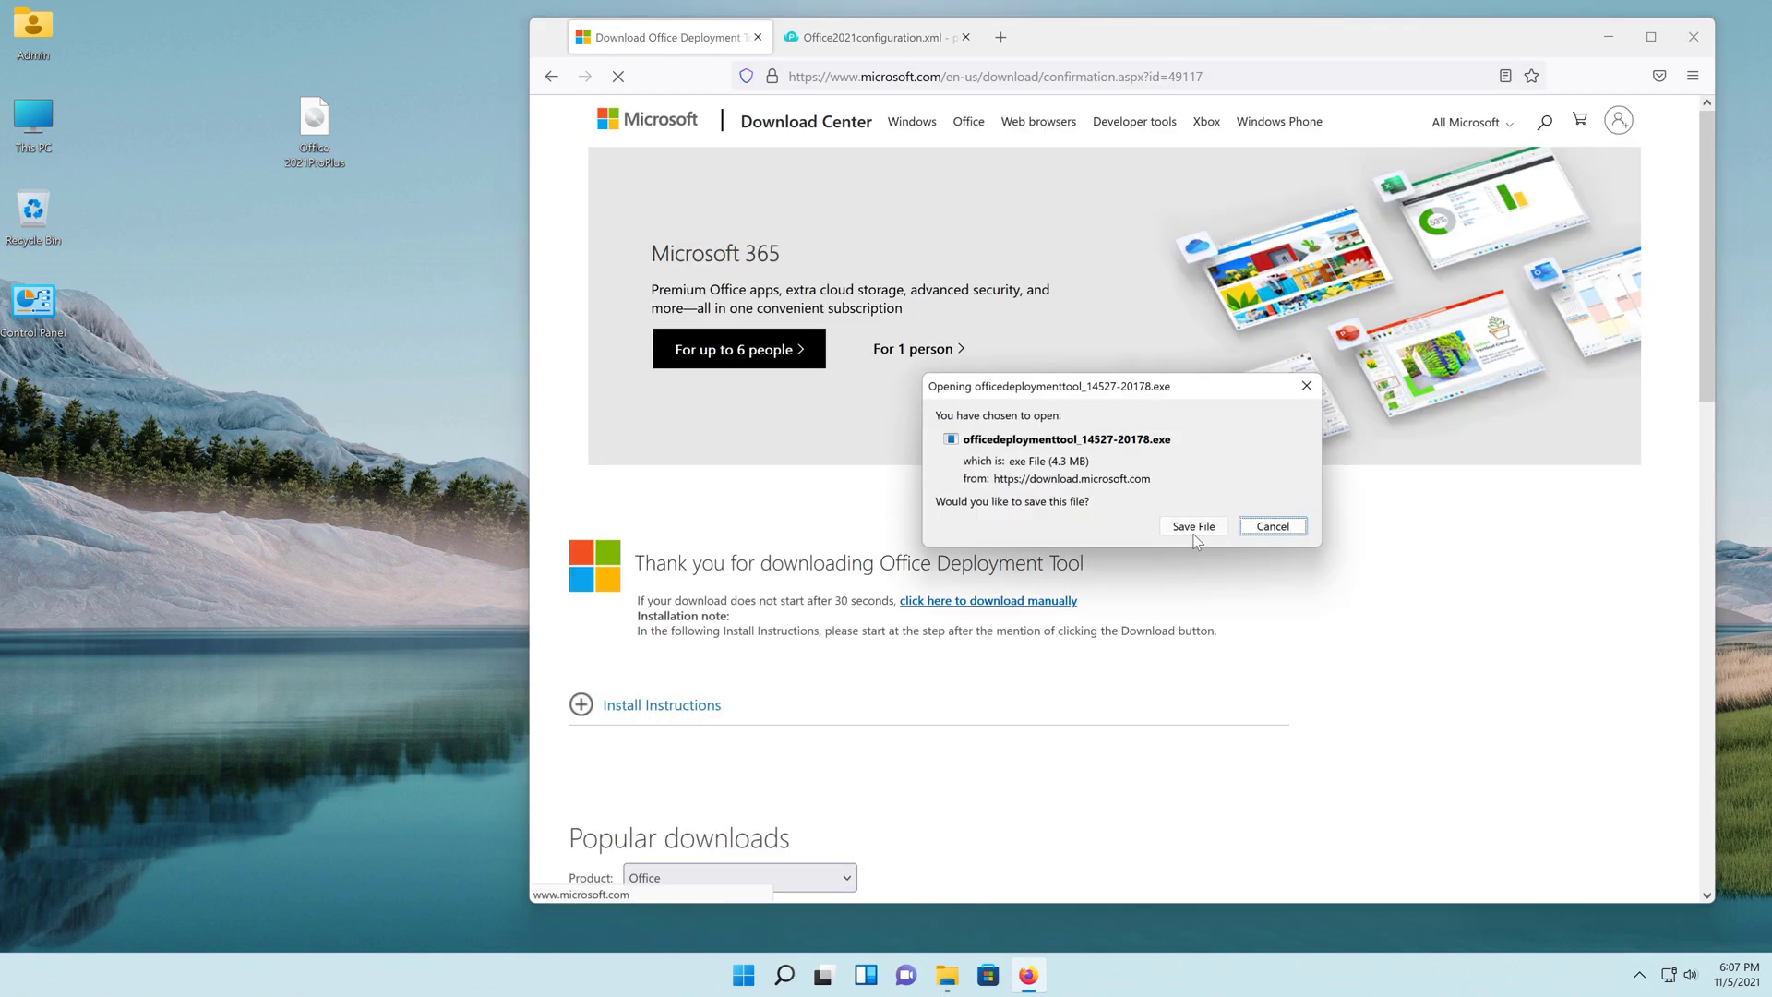
pyautogui.press('Tab')
pyautogui.press('Return')
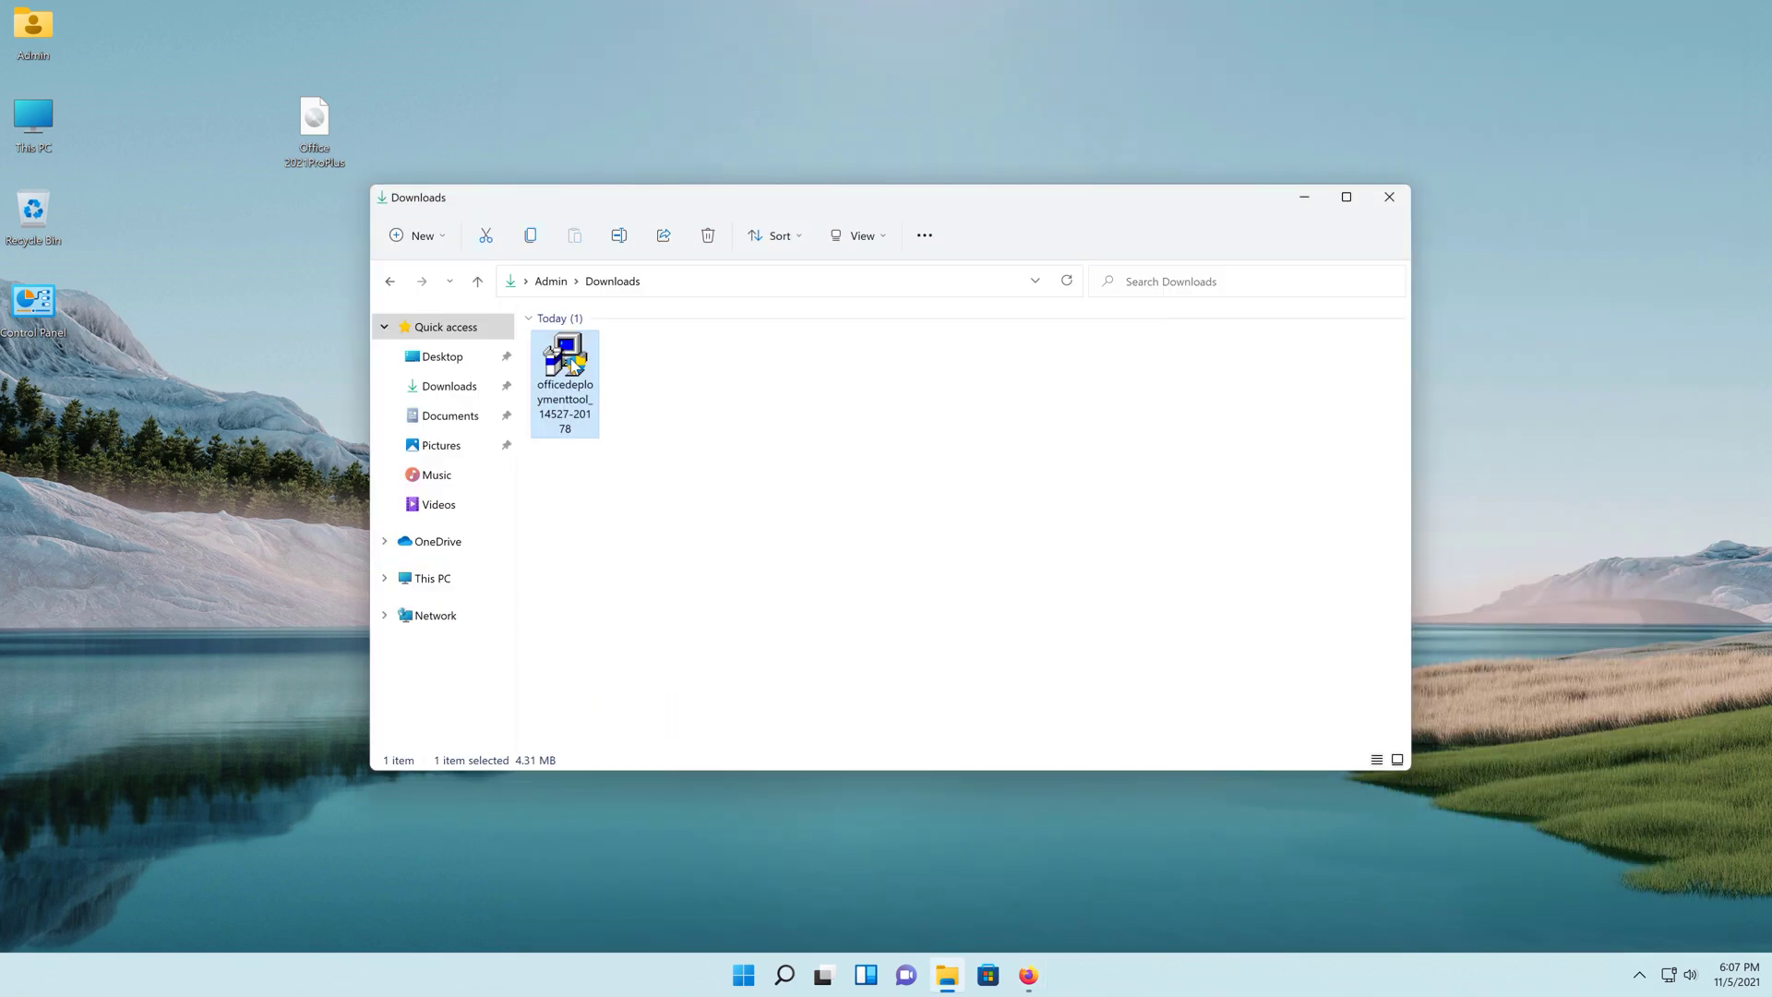
# Accept the license terms and extract the Office Deployment Tool files to the Desktop
pyautogui.click(804, 667)
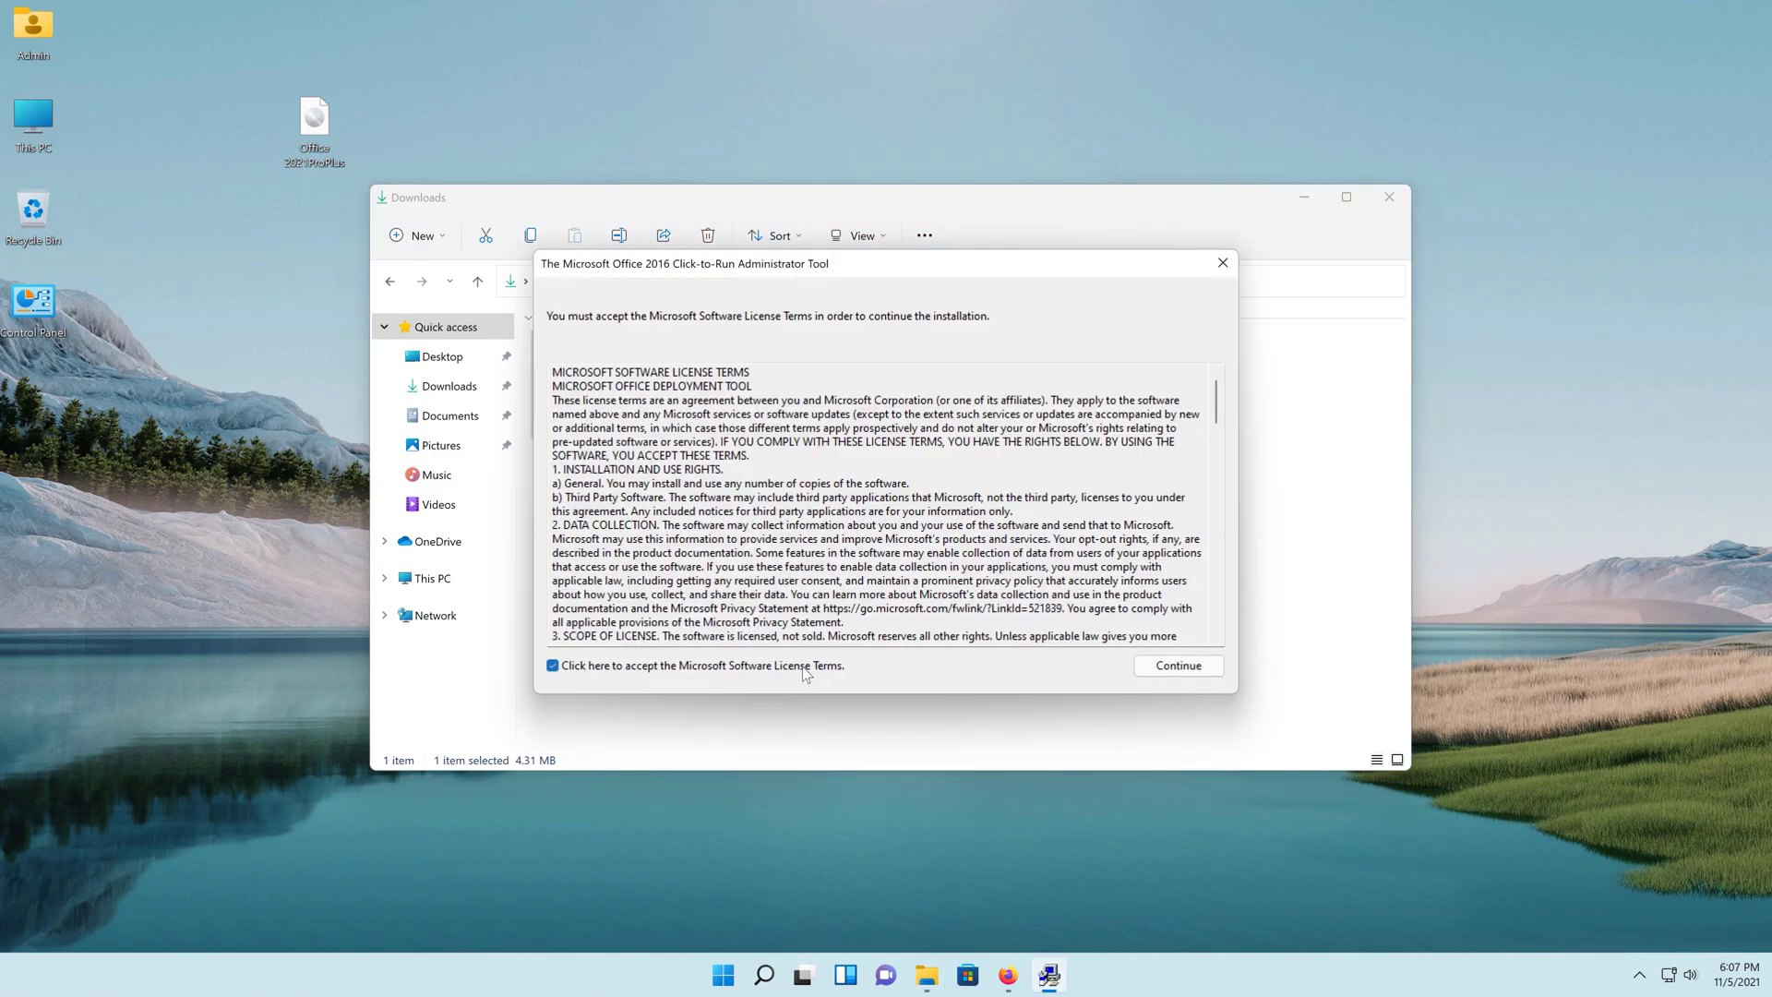
pyautogui.click(1203, 671)
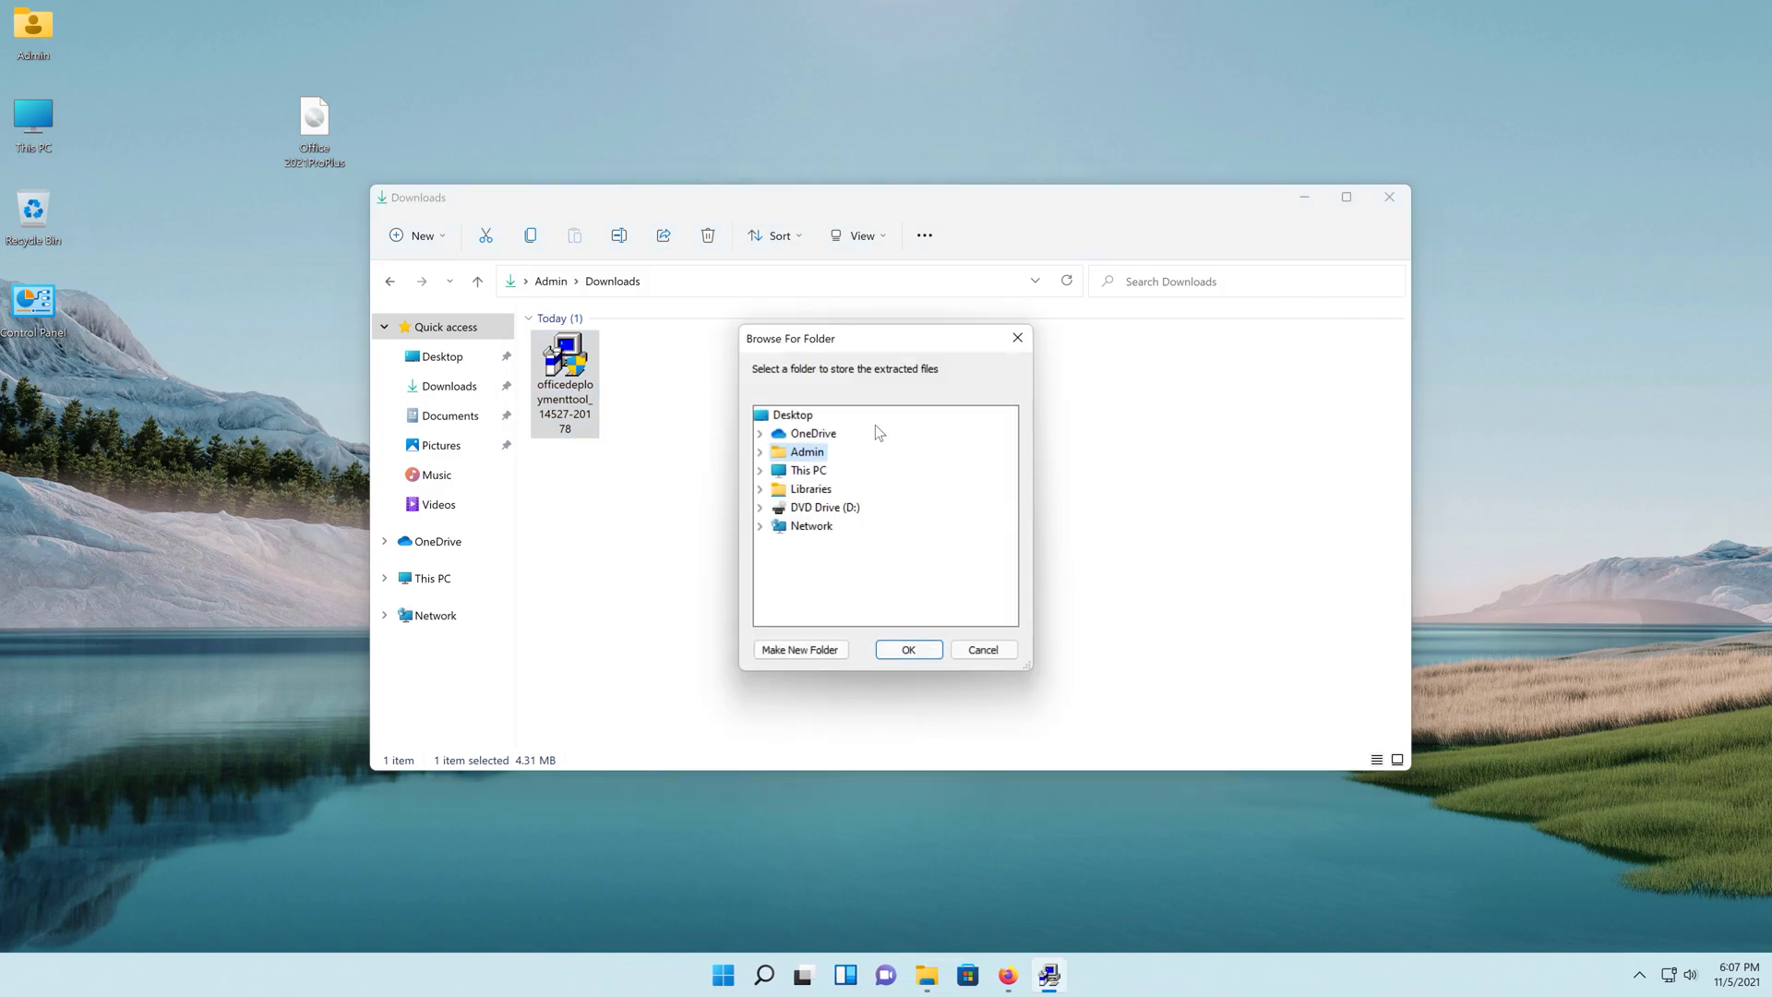
pyautogui.click(799, 415)
pyautogui.click(928, 650)
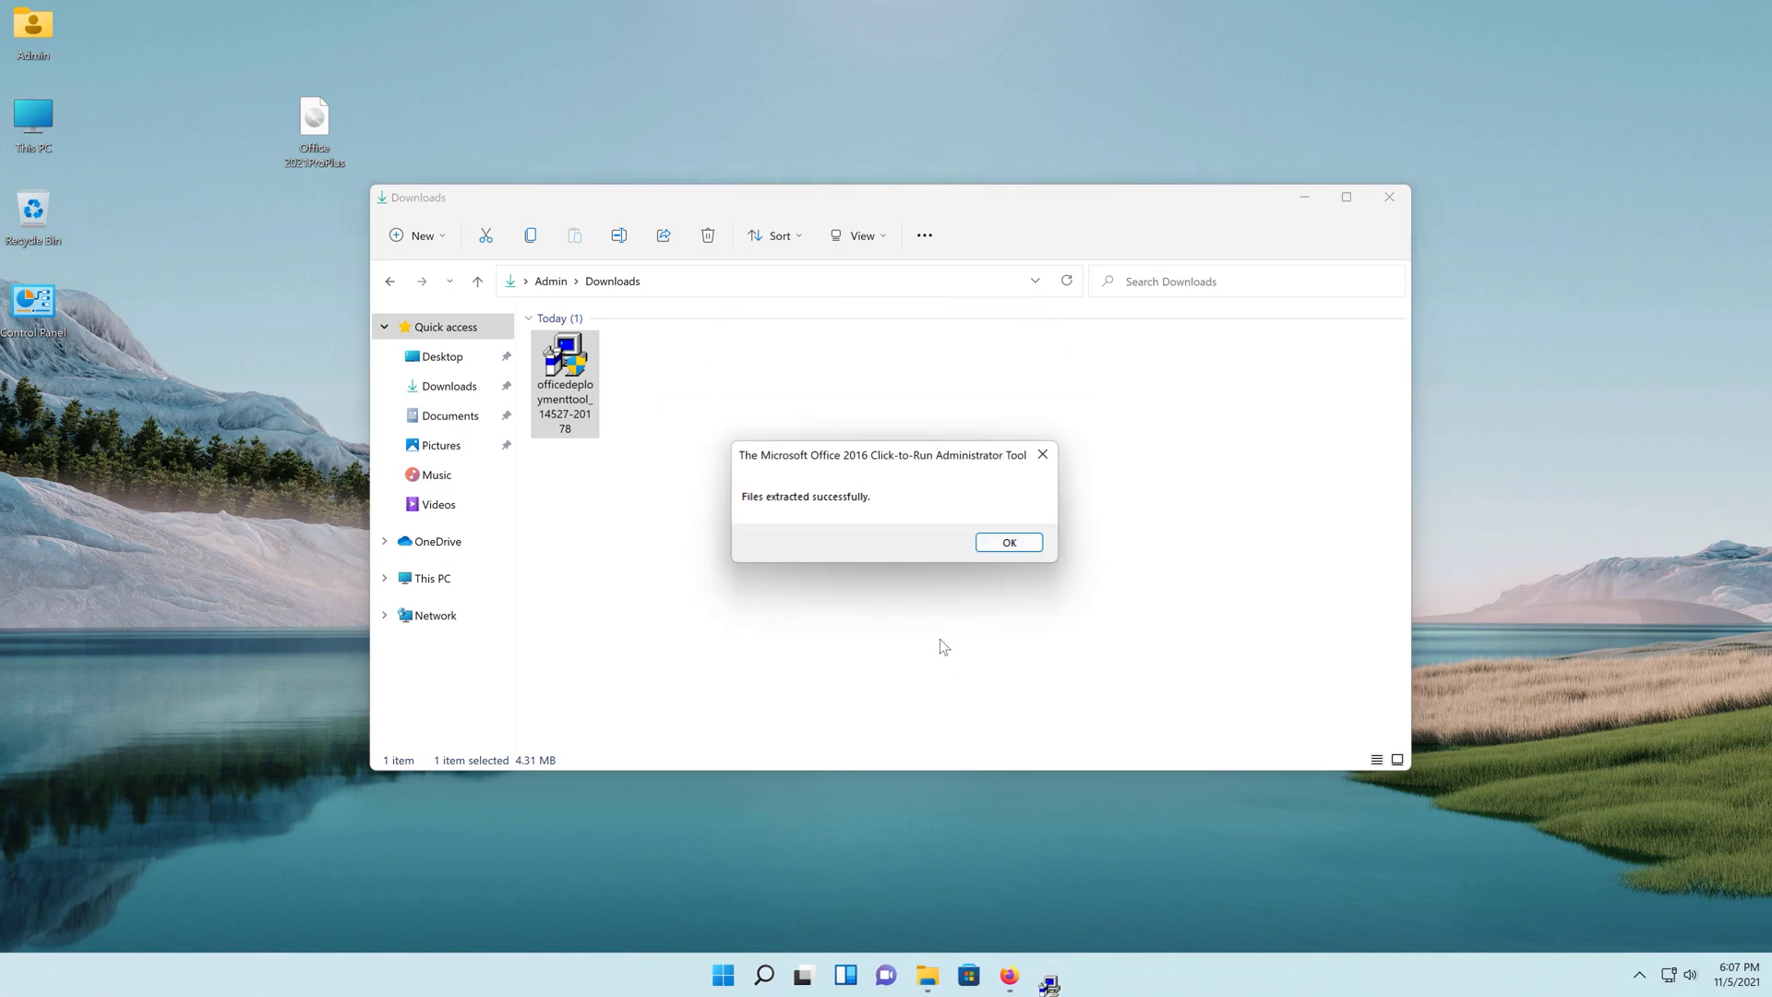
pyautogui.press('Return')
pyautogui.click(1013, 539)
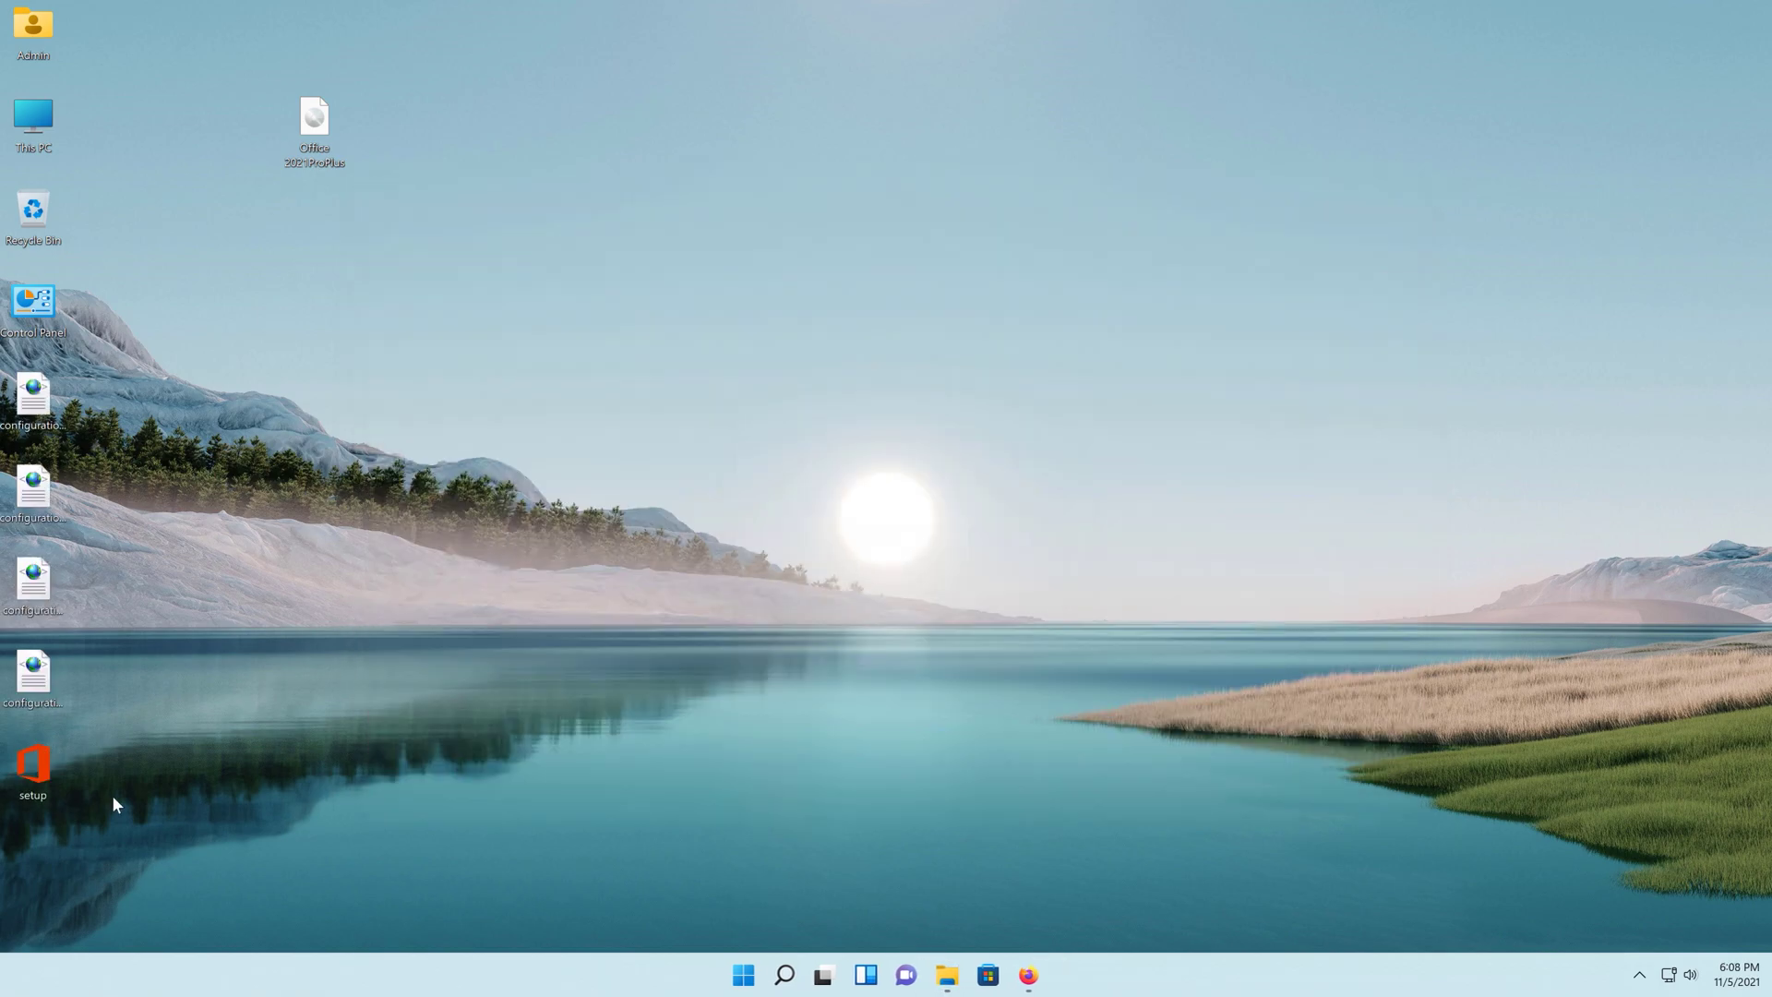
# Remove the sample configuration XMLs and save Office2021configuration.xml from pCloud onto the desktop
pyautogui.moveTo(114, 800); pyautogui.dragTo(28, 393)
pyautogui.moveTo(150, 700)
pyautogui.mouseDown()
pyautogui.moveTo(33, 398)
pyautogui.moveTo(34, 207)
pyautogui.mouseUp()
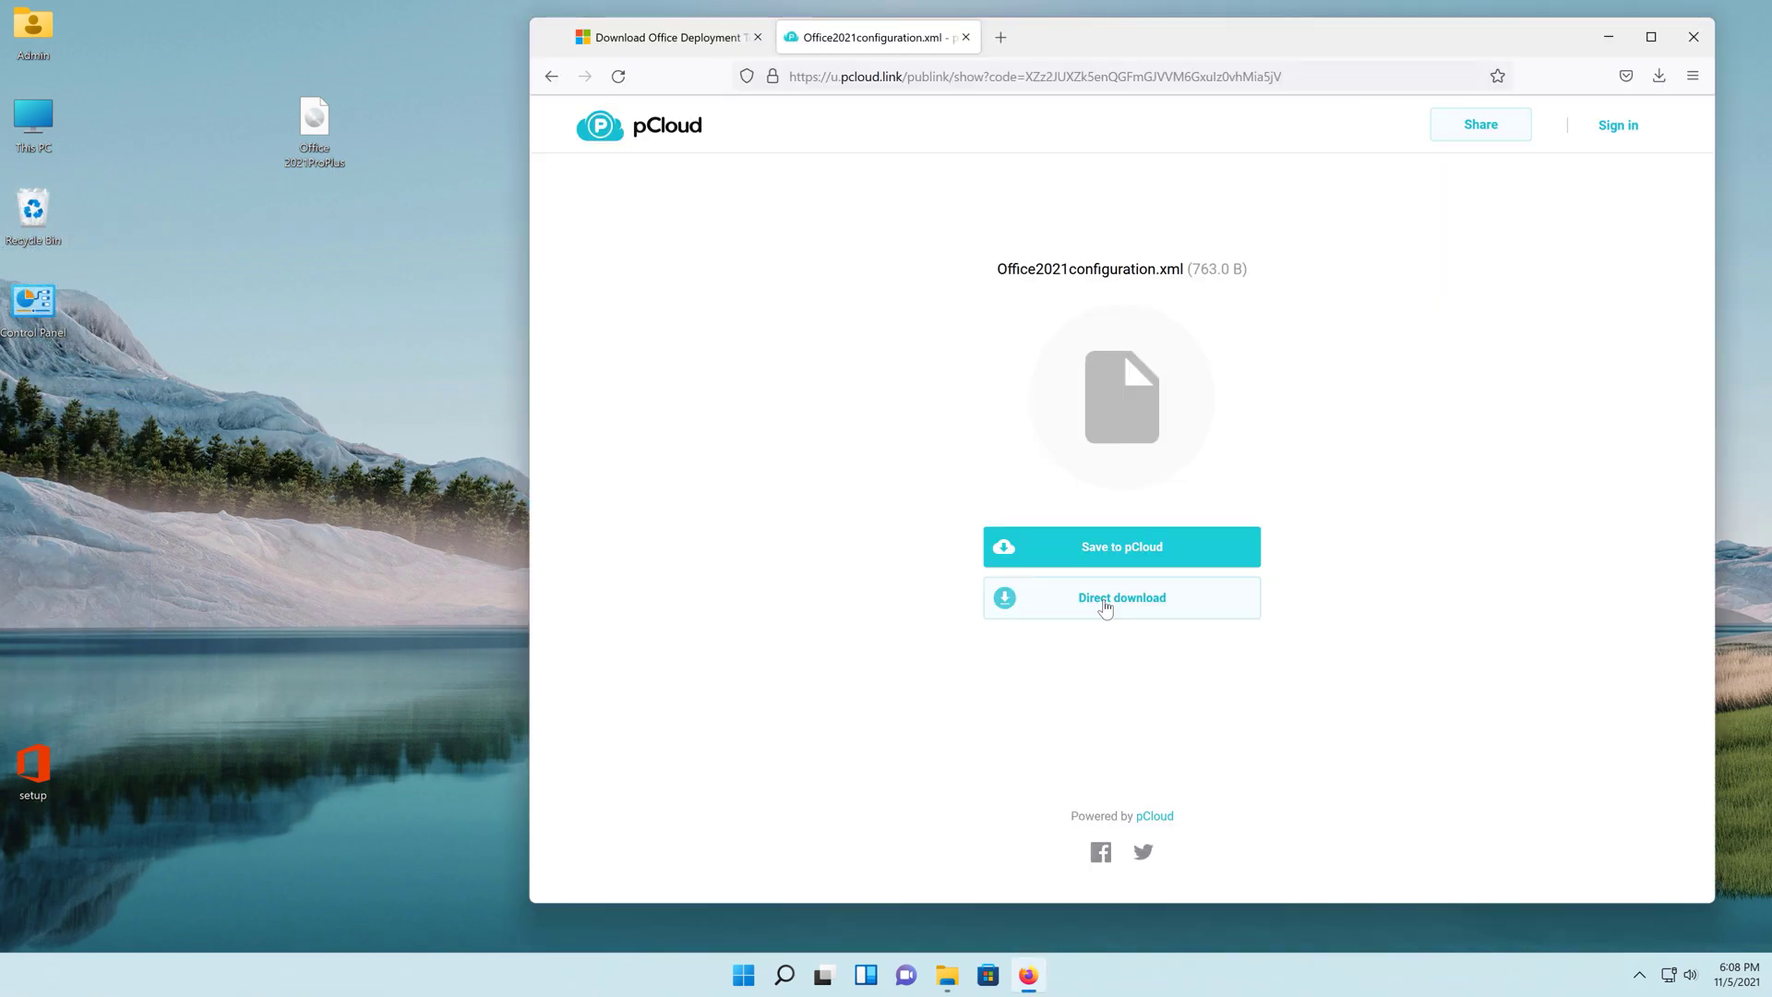
pyautogui.click(1108, 606)
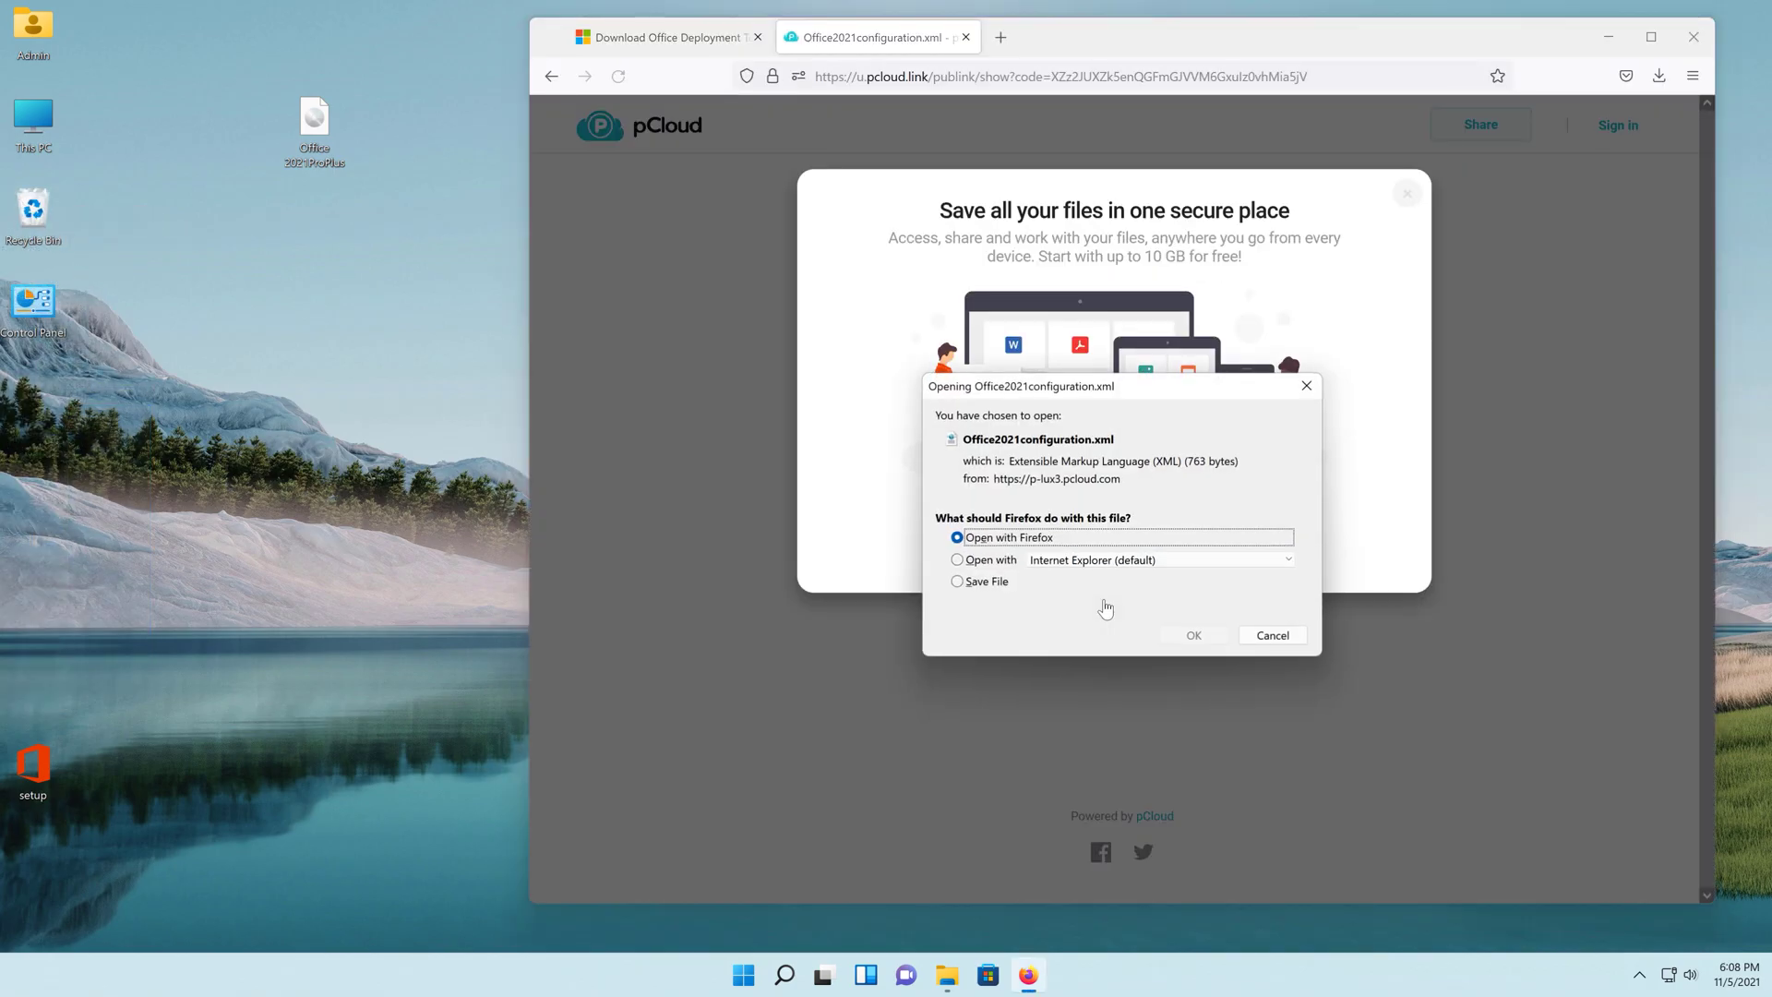
pyautogui.click(975, 583)
pyautogui.click(1193, 634)
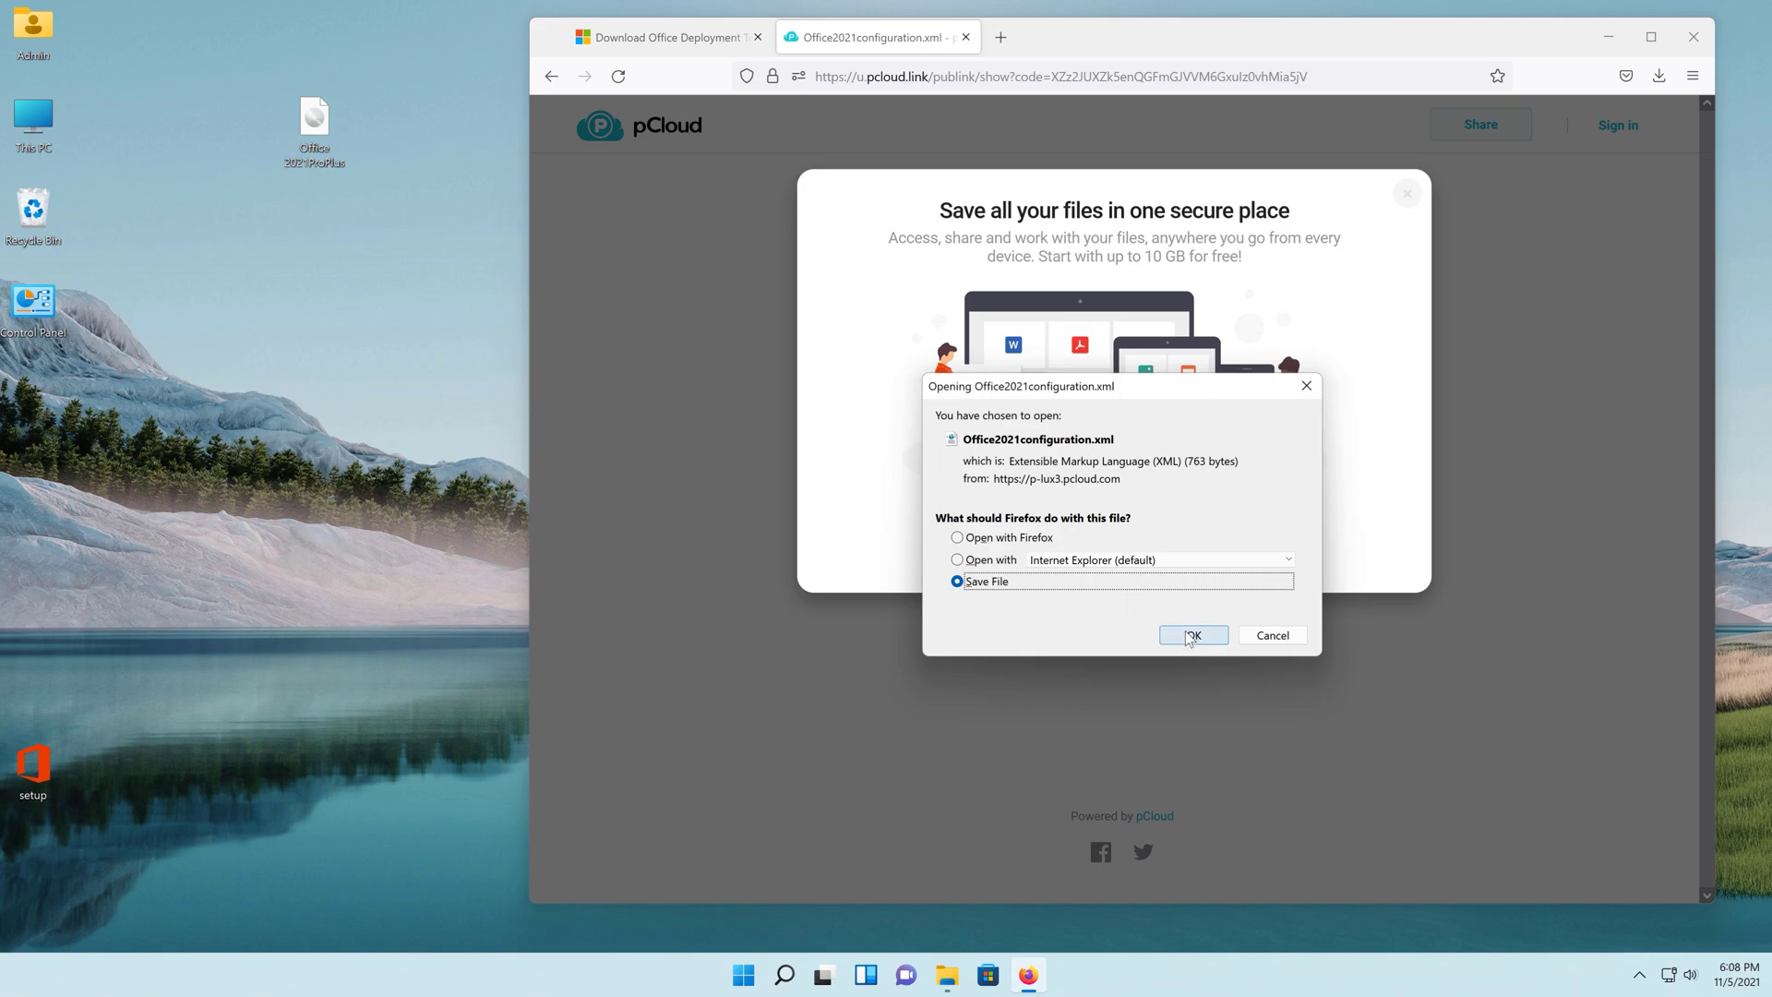
pyautogui.moveTo(565, 375); pyautogui.dragTo(49, 669)
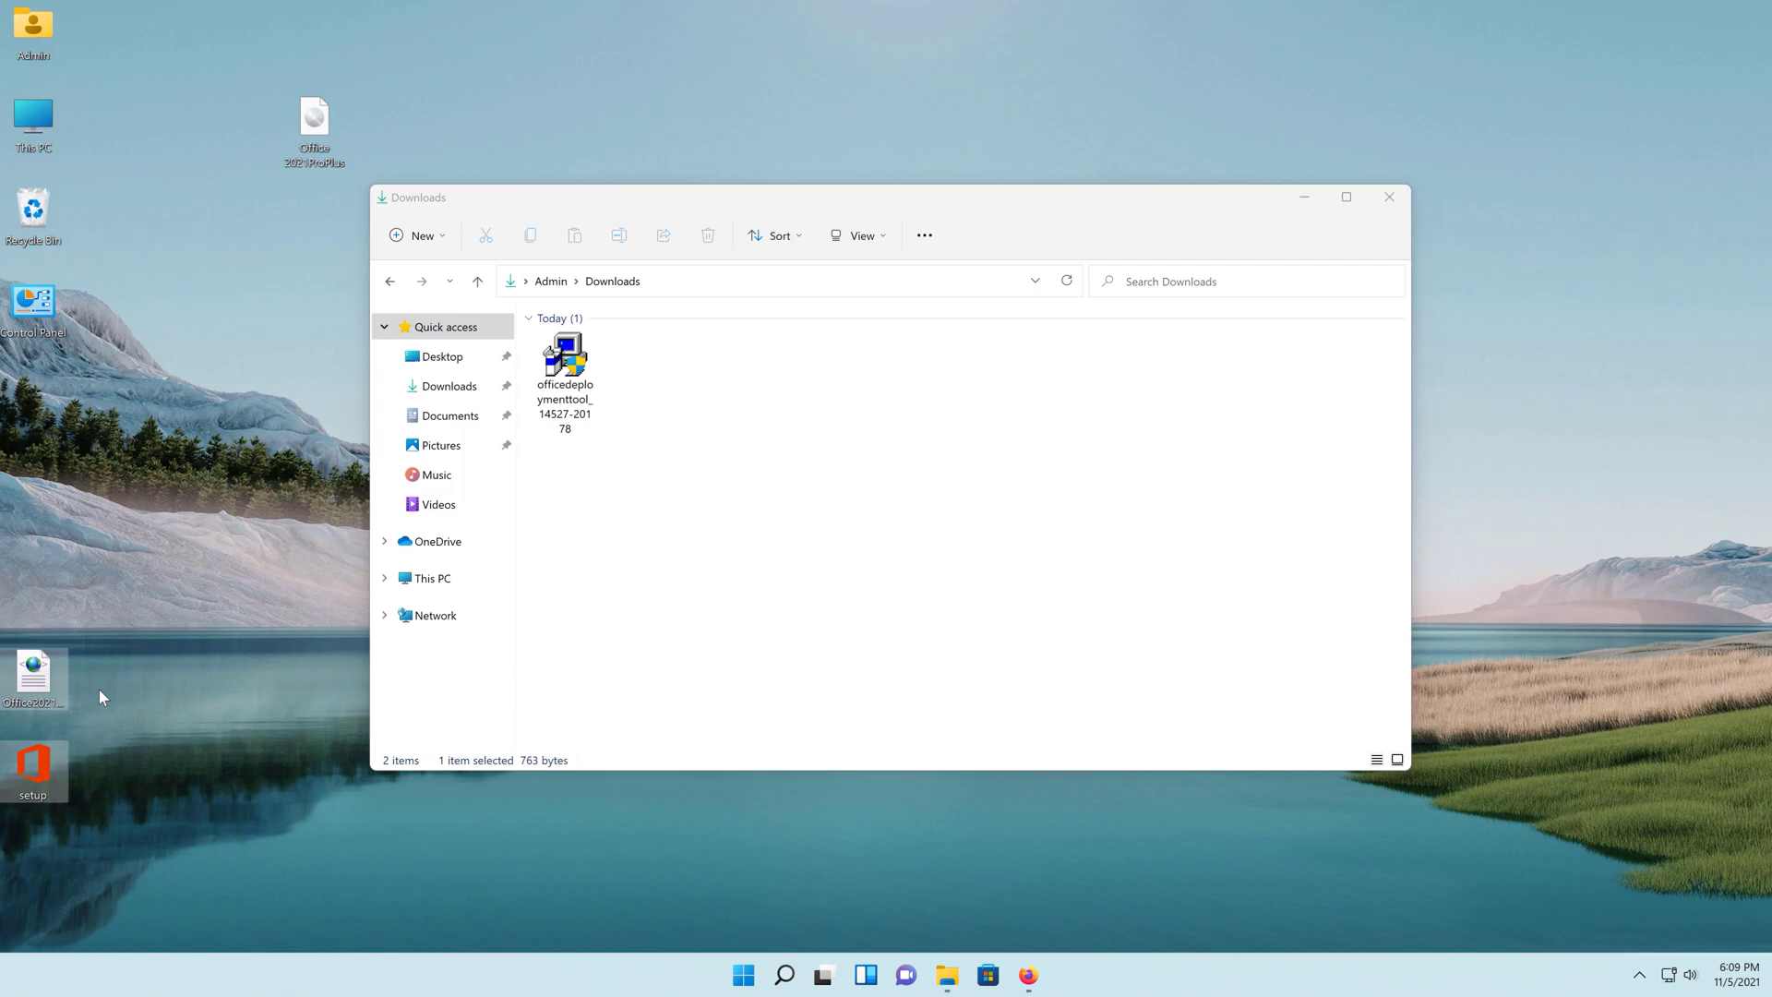
pyautogui.click(1306, 198)
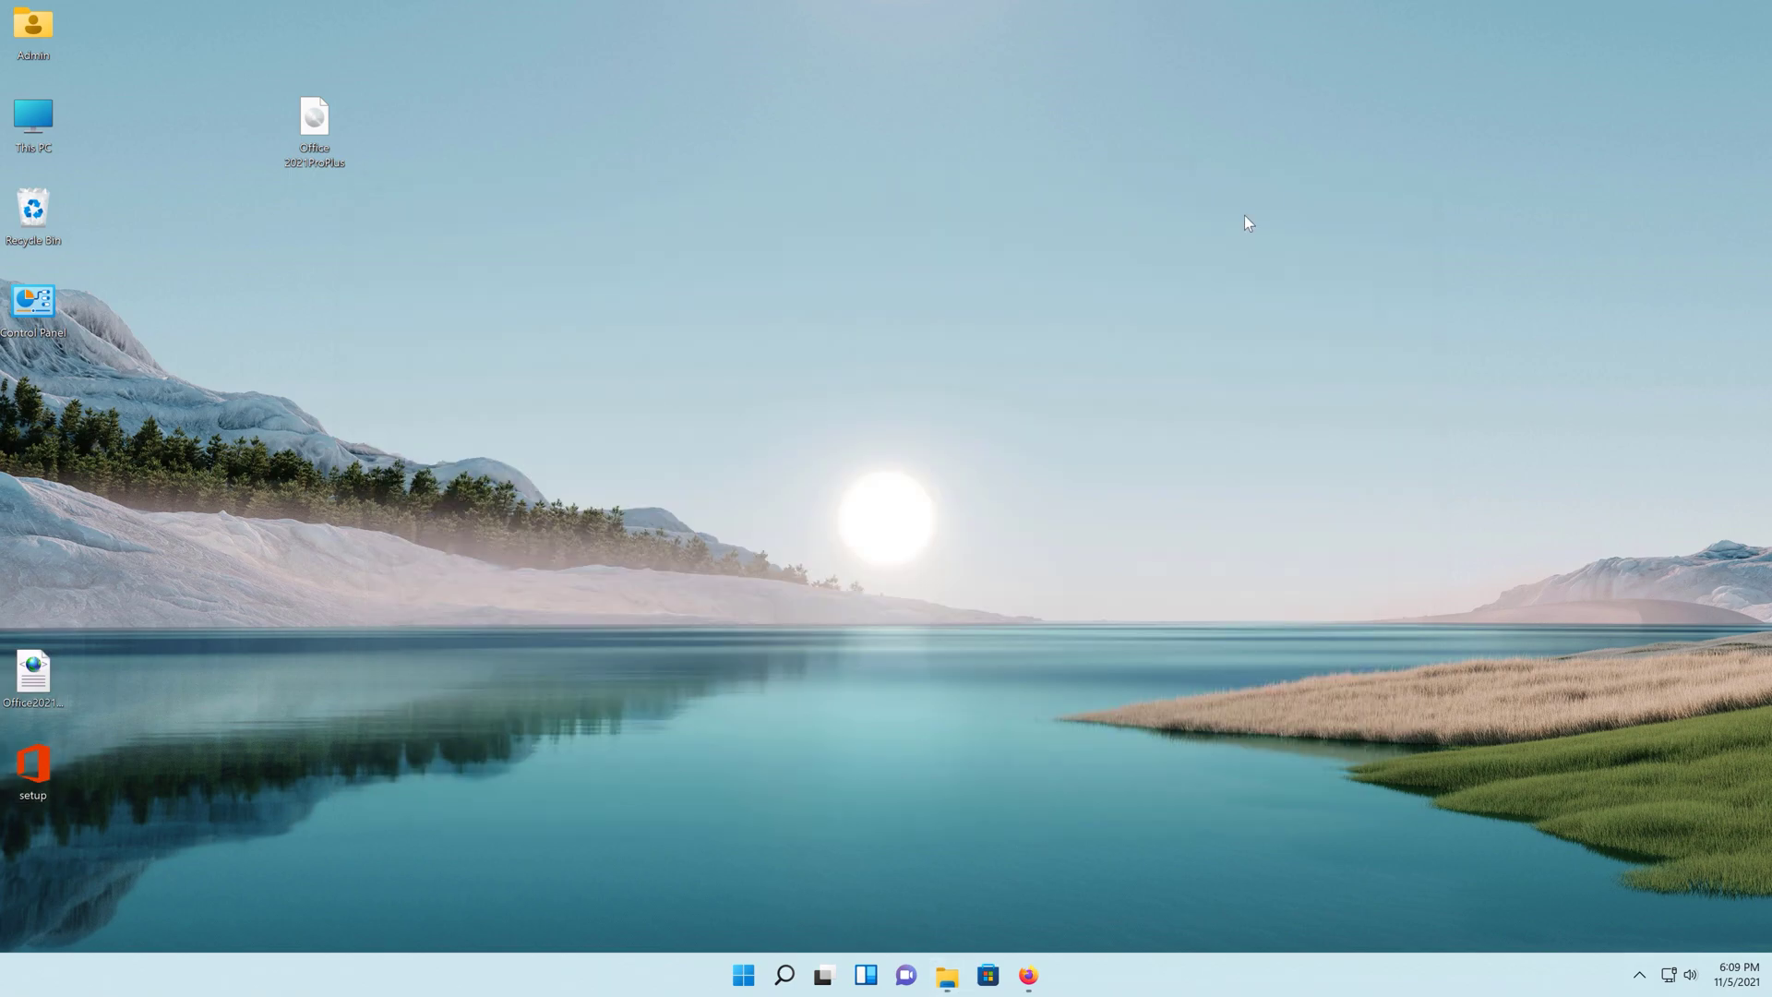
# Mount the Office 2021 ProPlus ISO and confirm its drive letter is E: in This PC
pyautogui.doubleClick(311, 121)
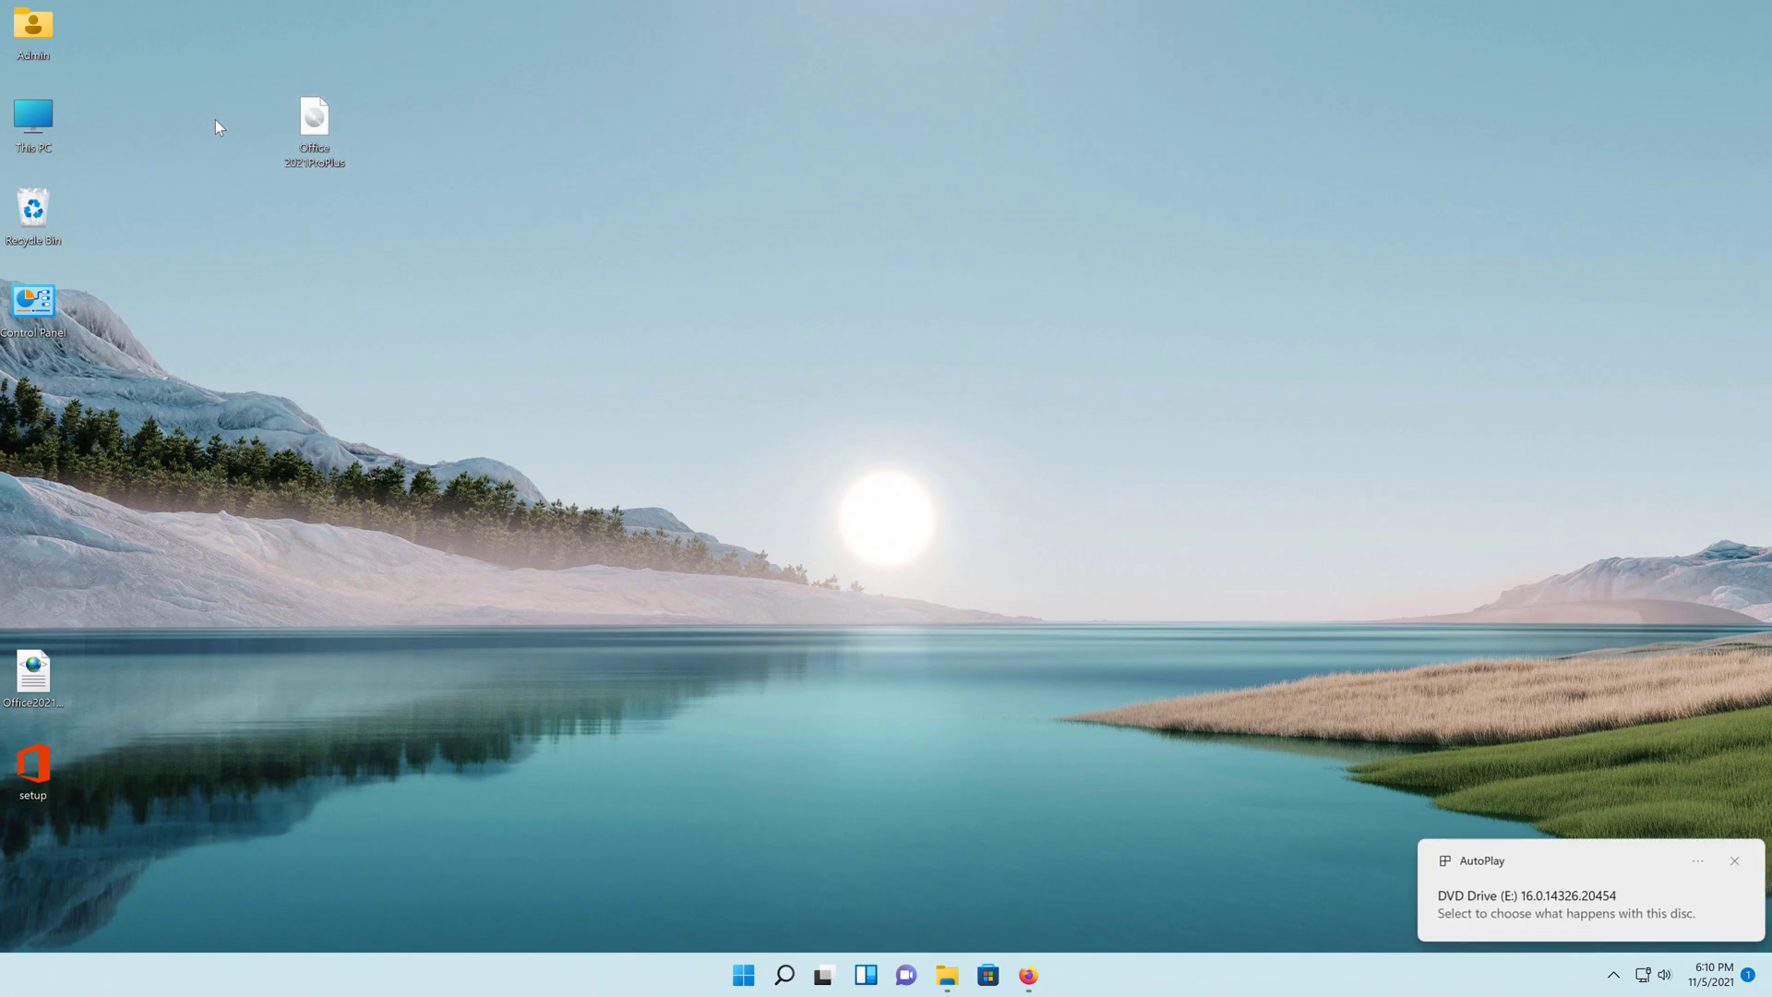
pyautogui.doubleClick(51, 116)
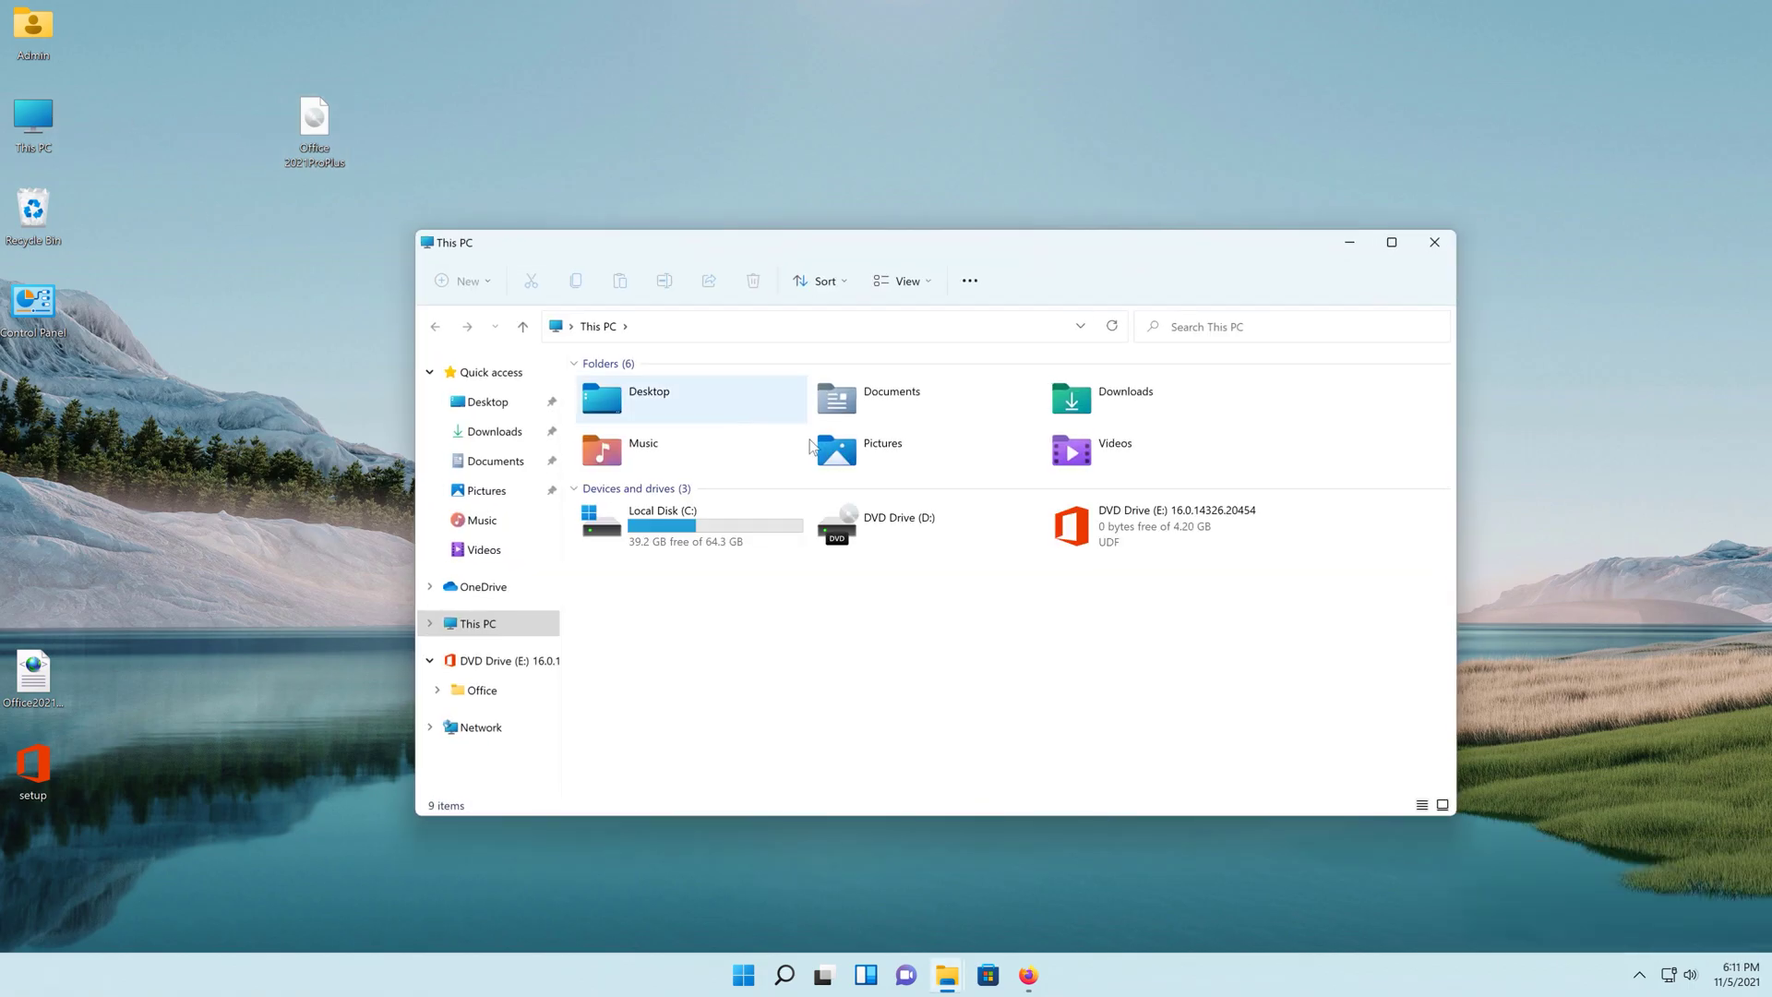
pyautogui.click(1161, 524)
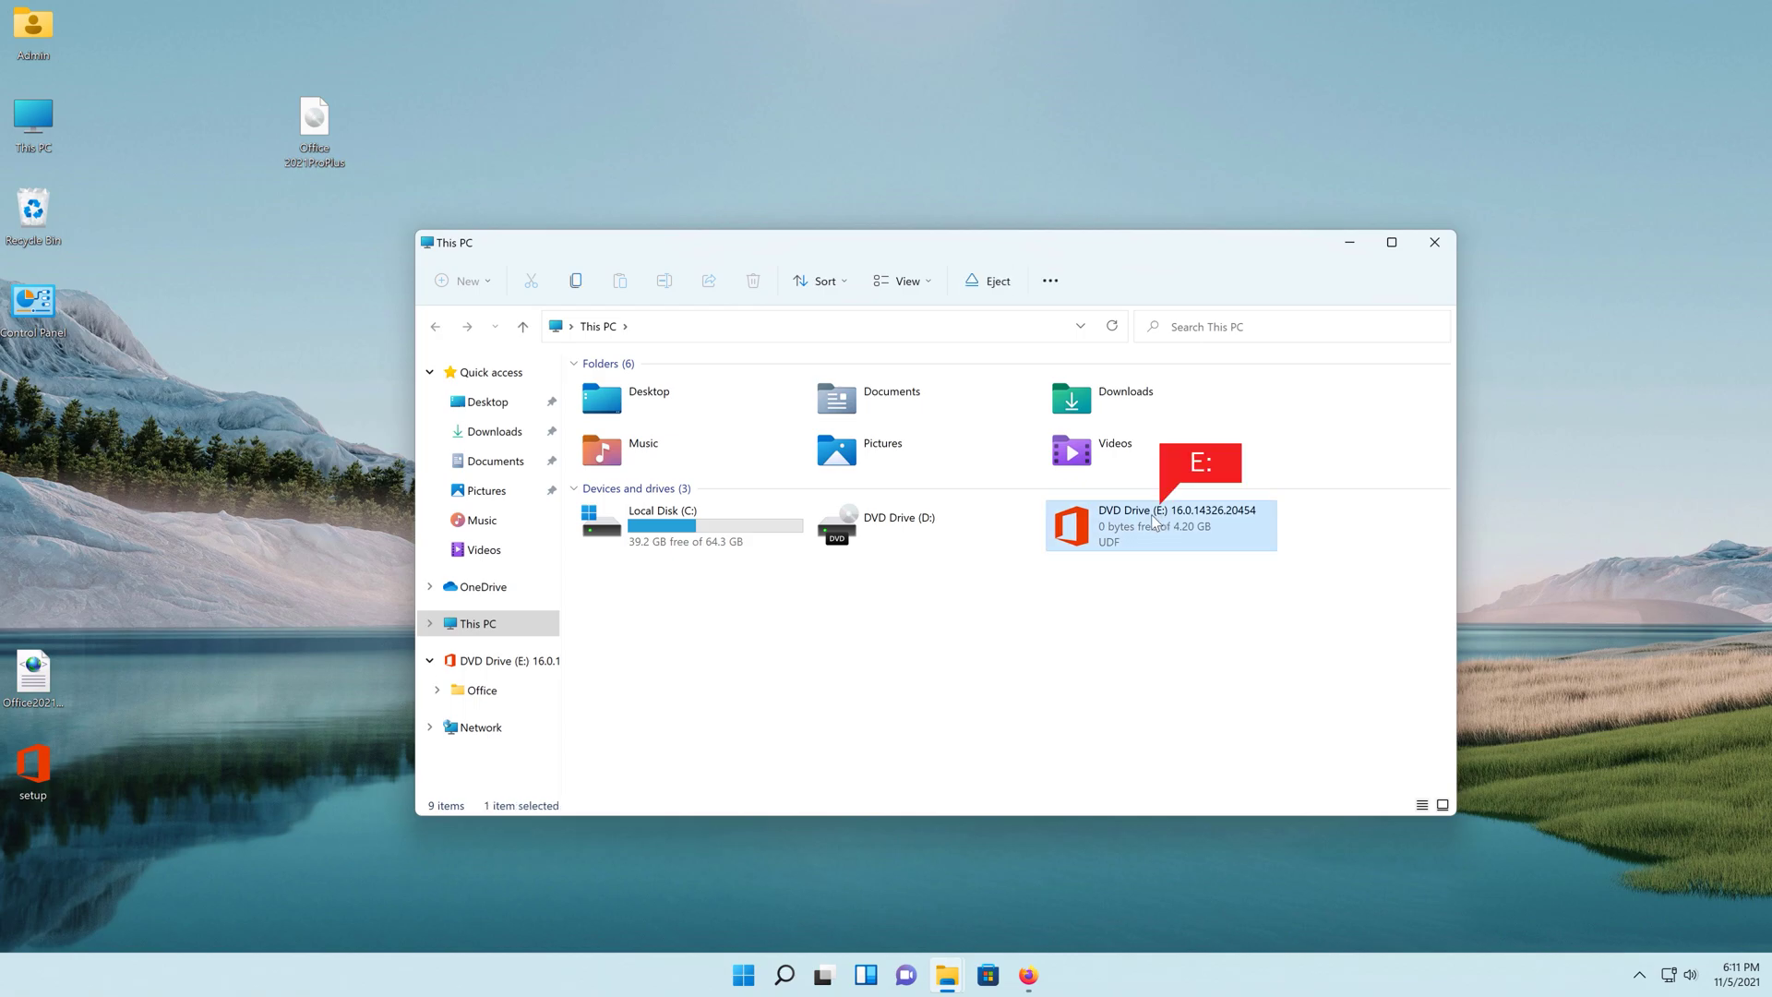
pyautogui.click(1447, 245)
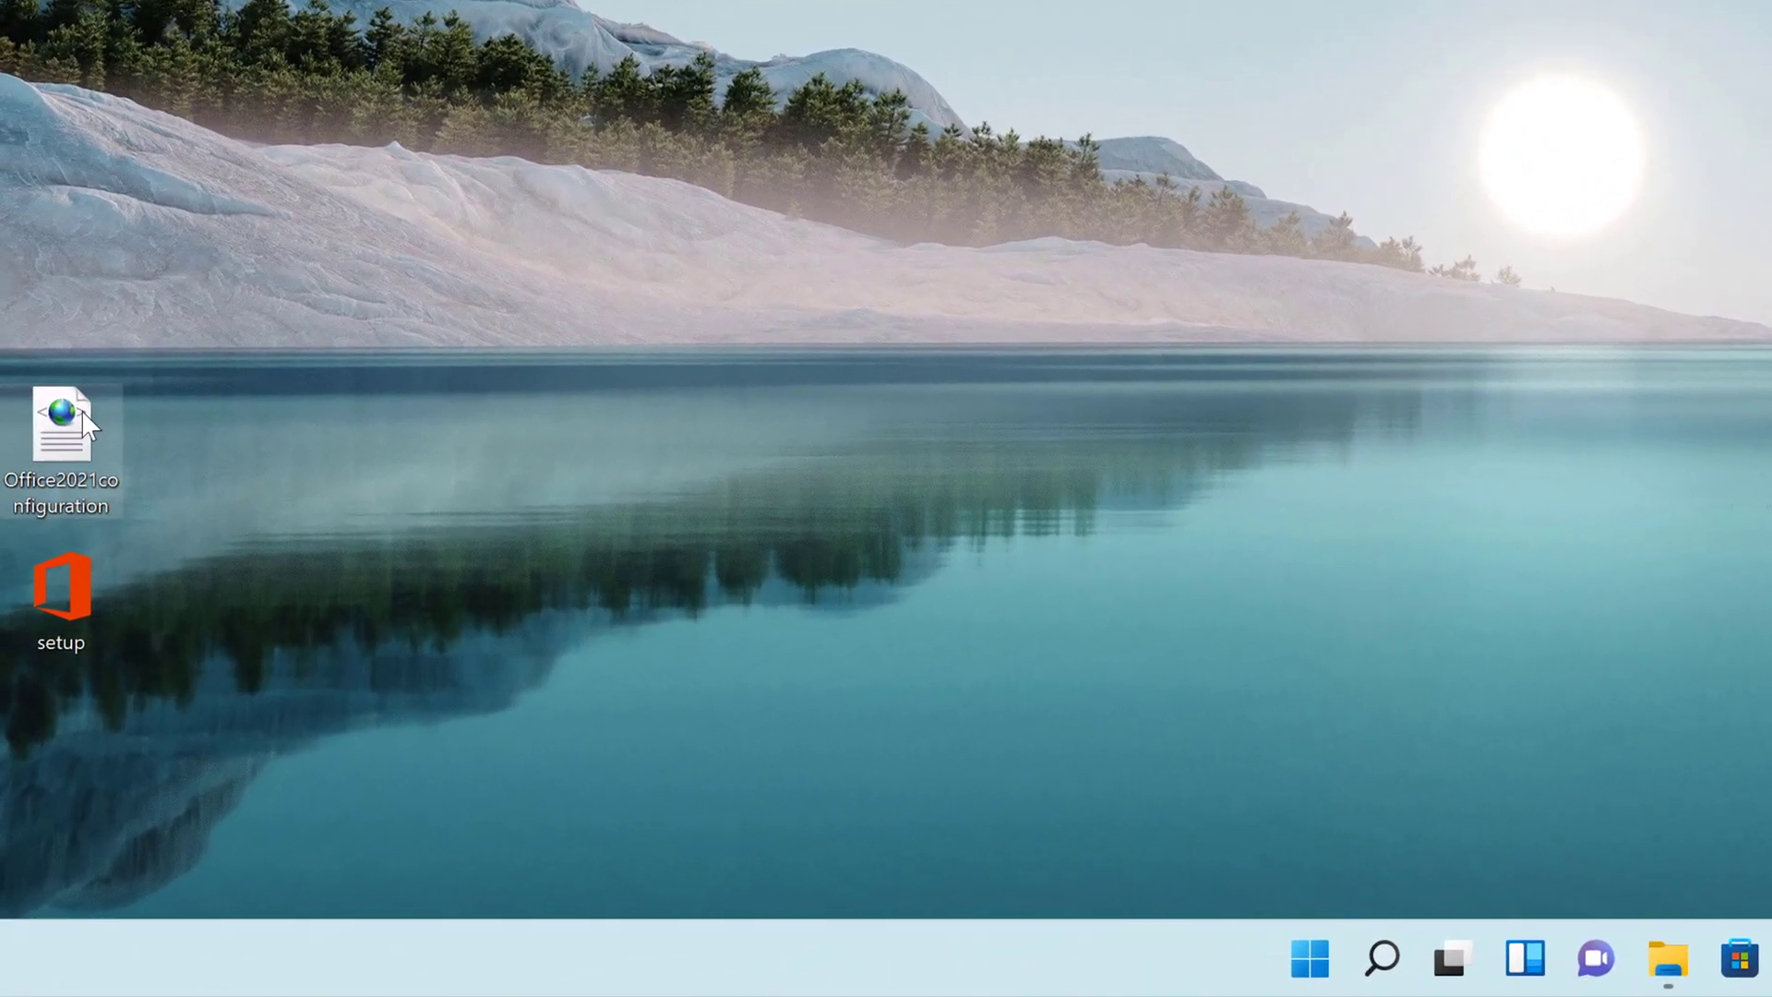
# Open Office2021configuration.xml with Notepad through Open with > Choose another app
pyautogui.rightClick(48, 673)
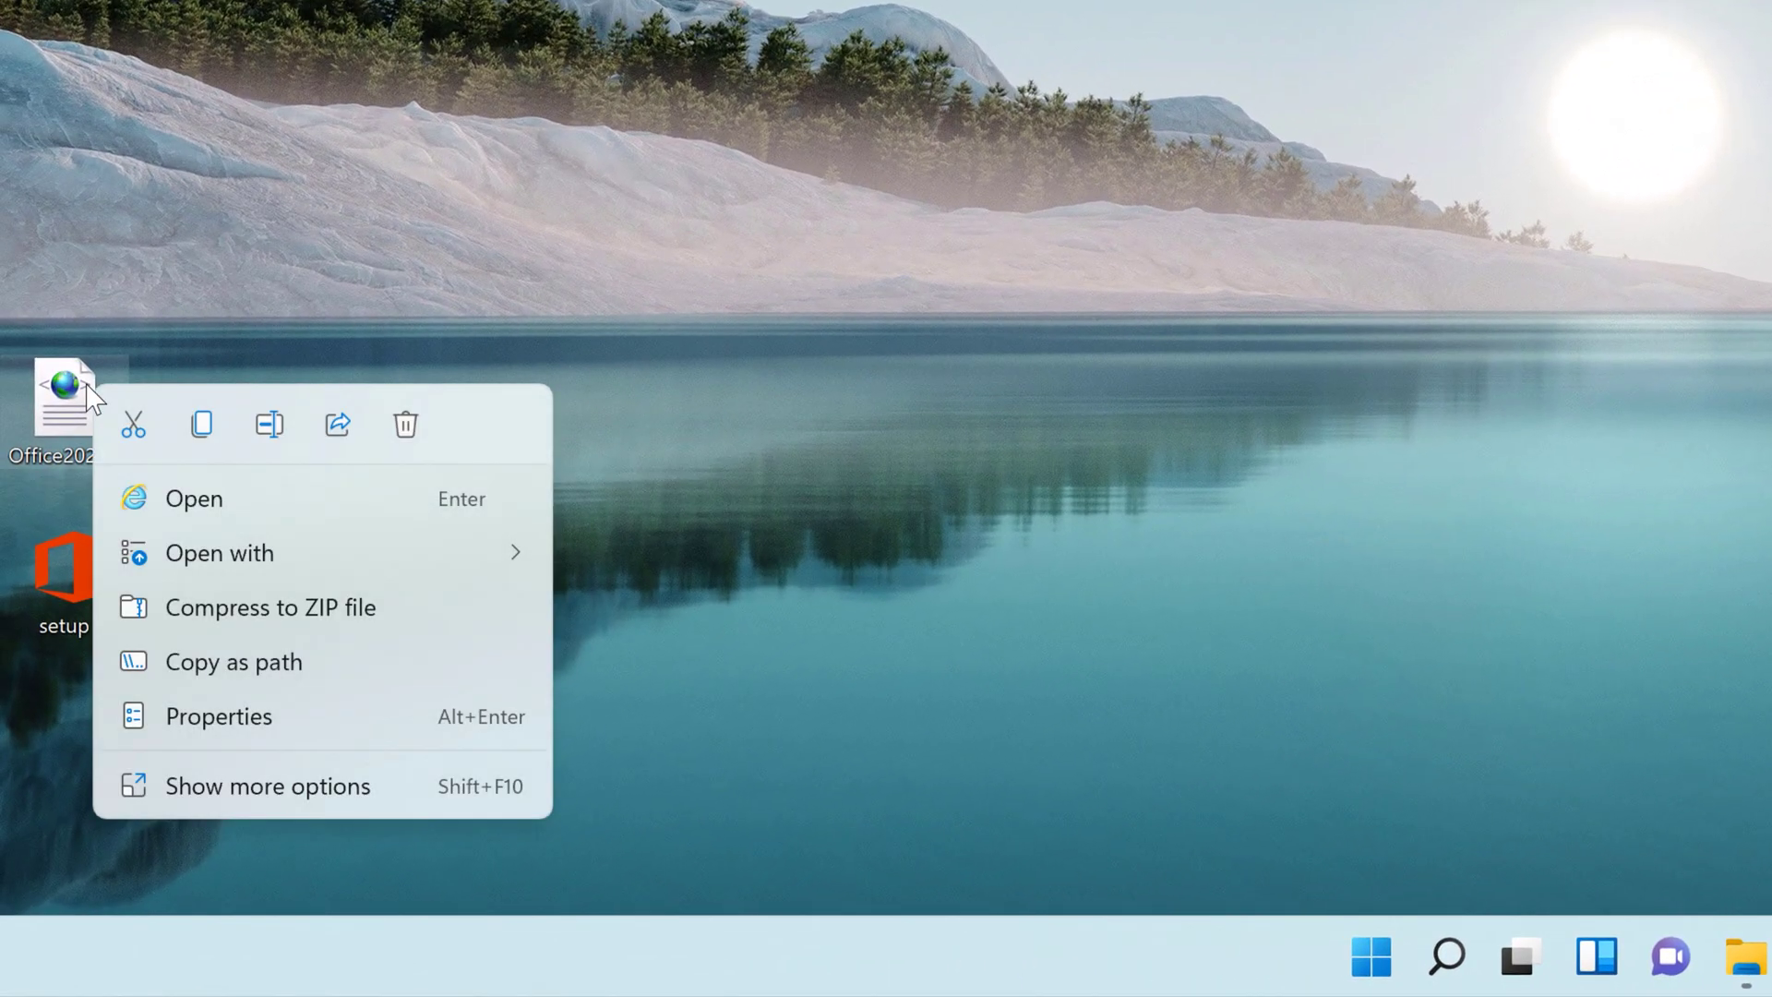
pyautogui.moveTo(221, 553)
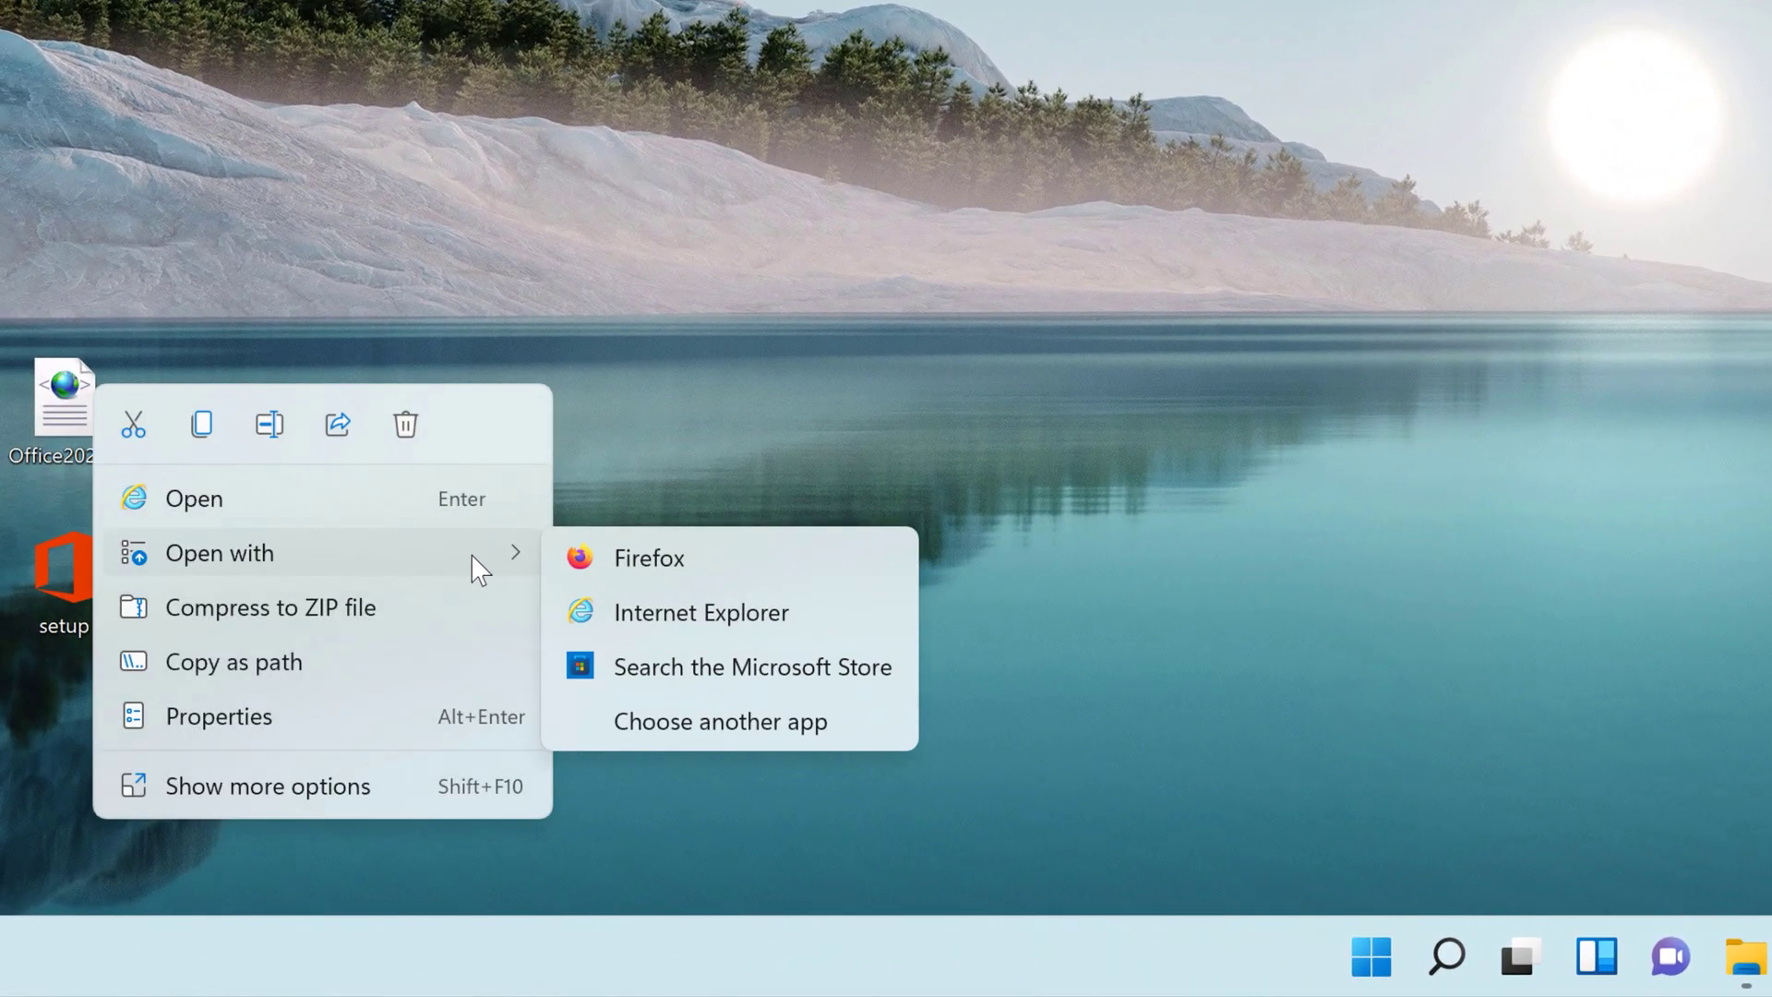
pyautogui.click(700, 722)
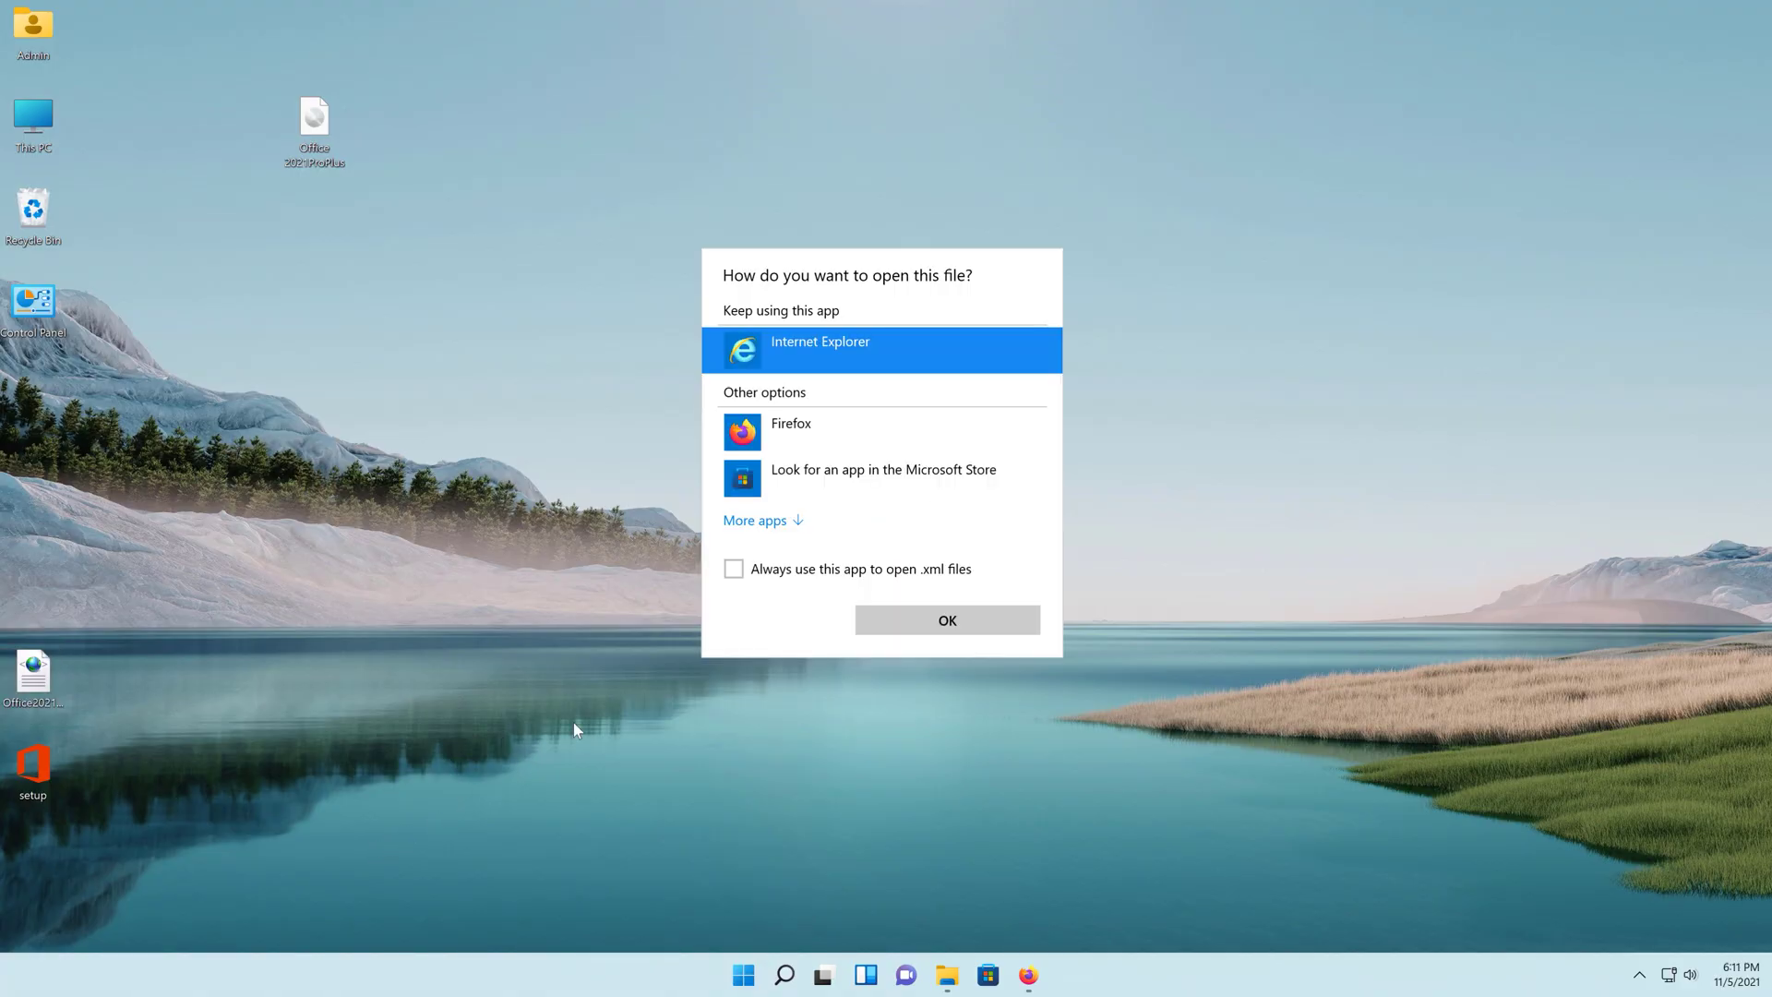
pyautogui.click(779, 527)
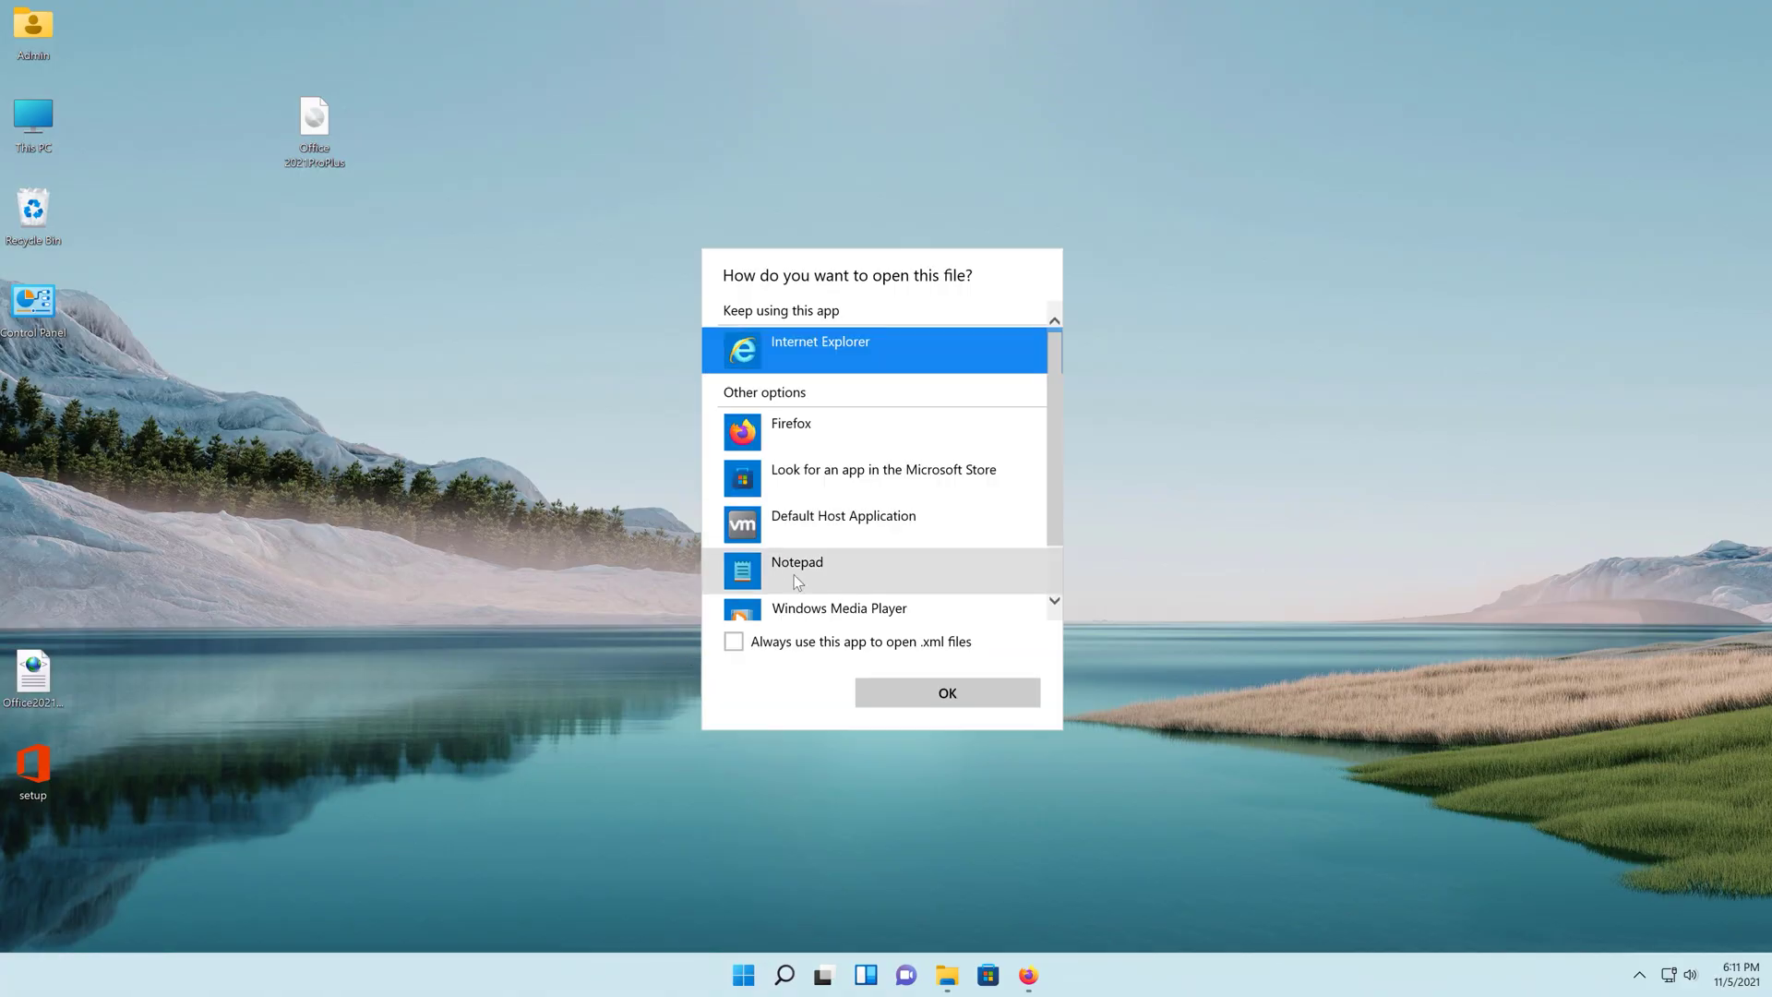
pyautogui.click(787, 573)
pyautogui.click(915, 685)
pyautogui.click(654, 181)
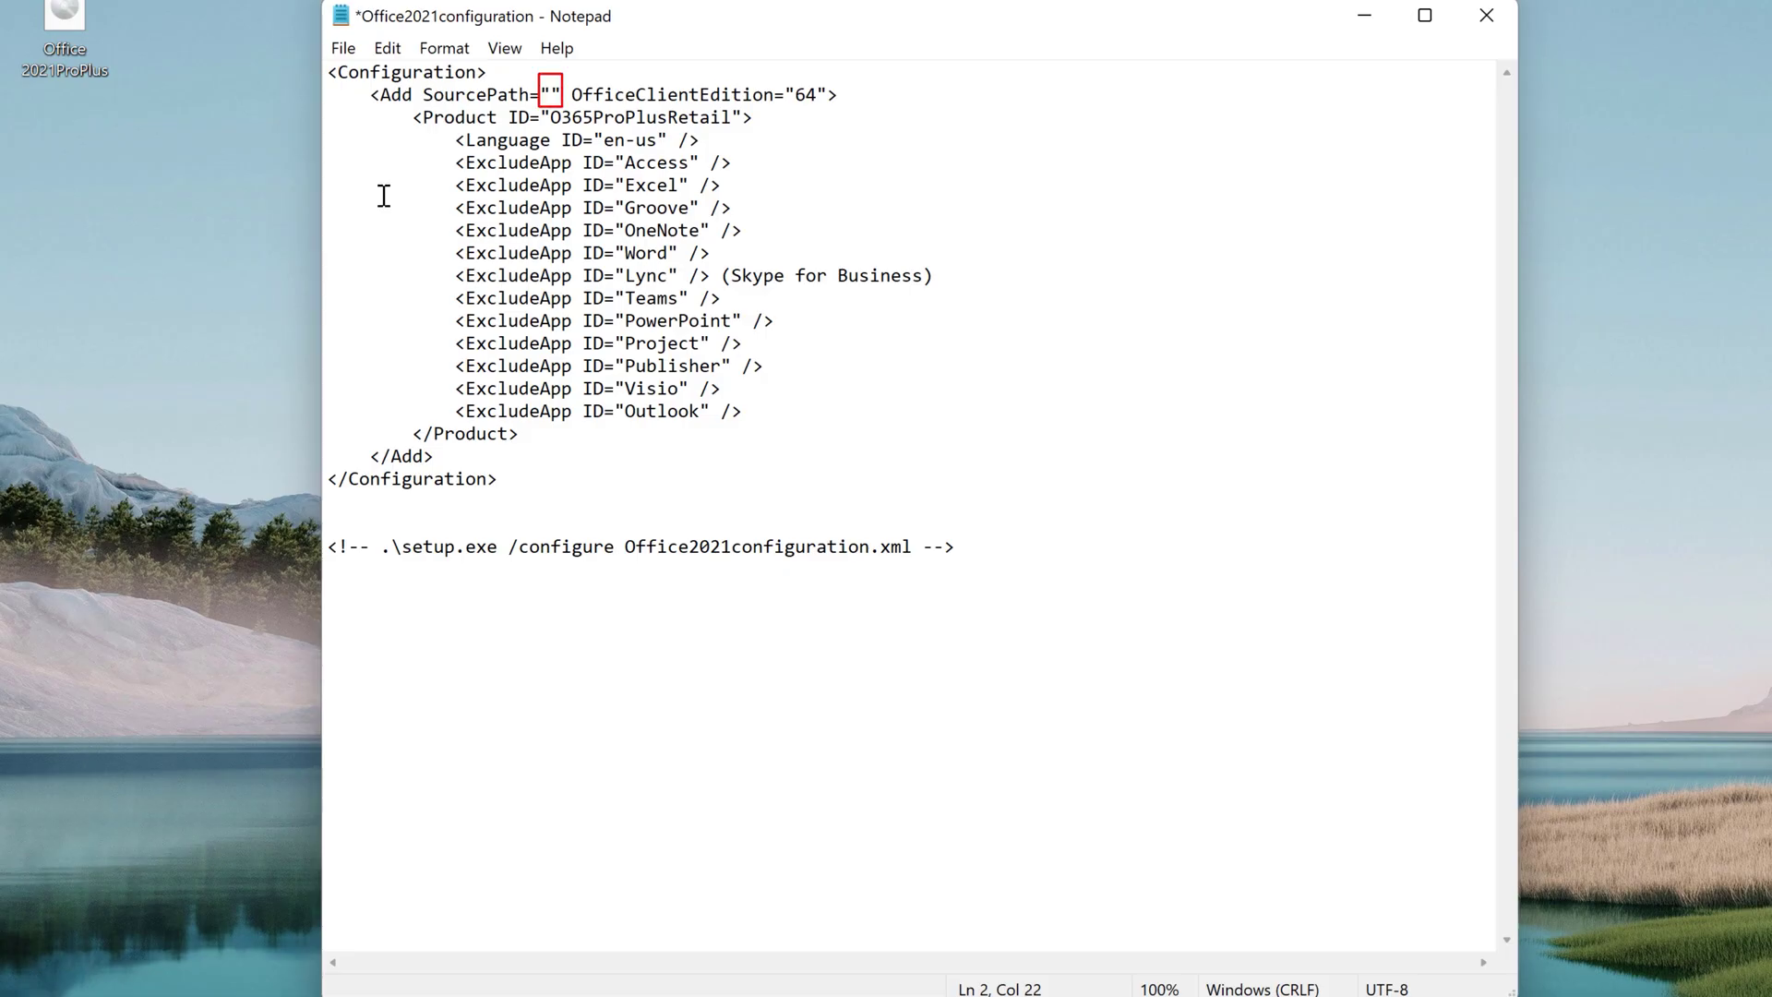
pyautogui.write('E')
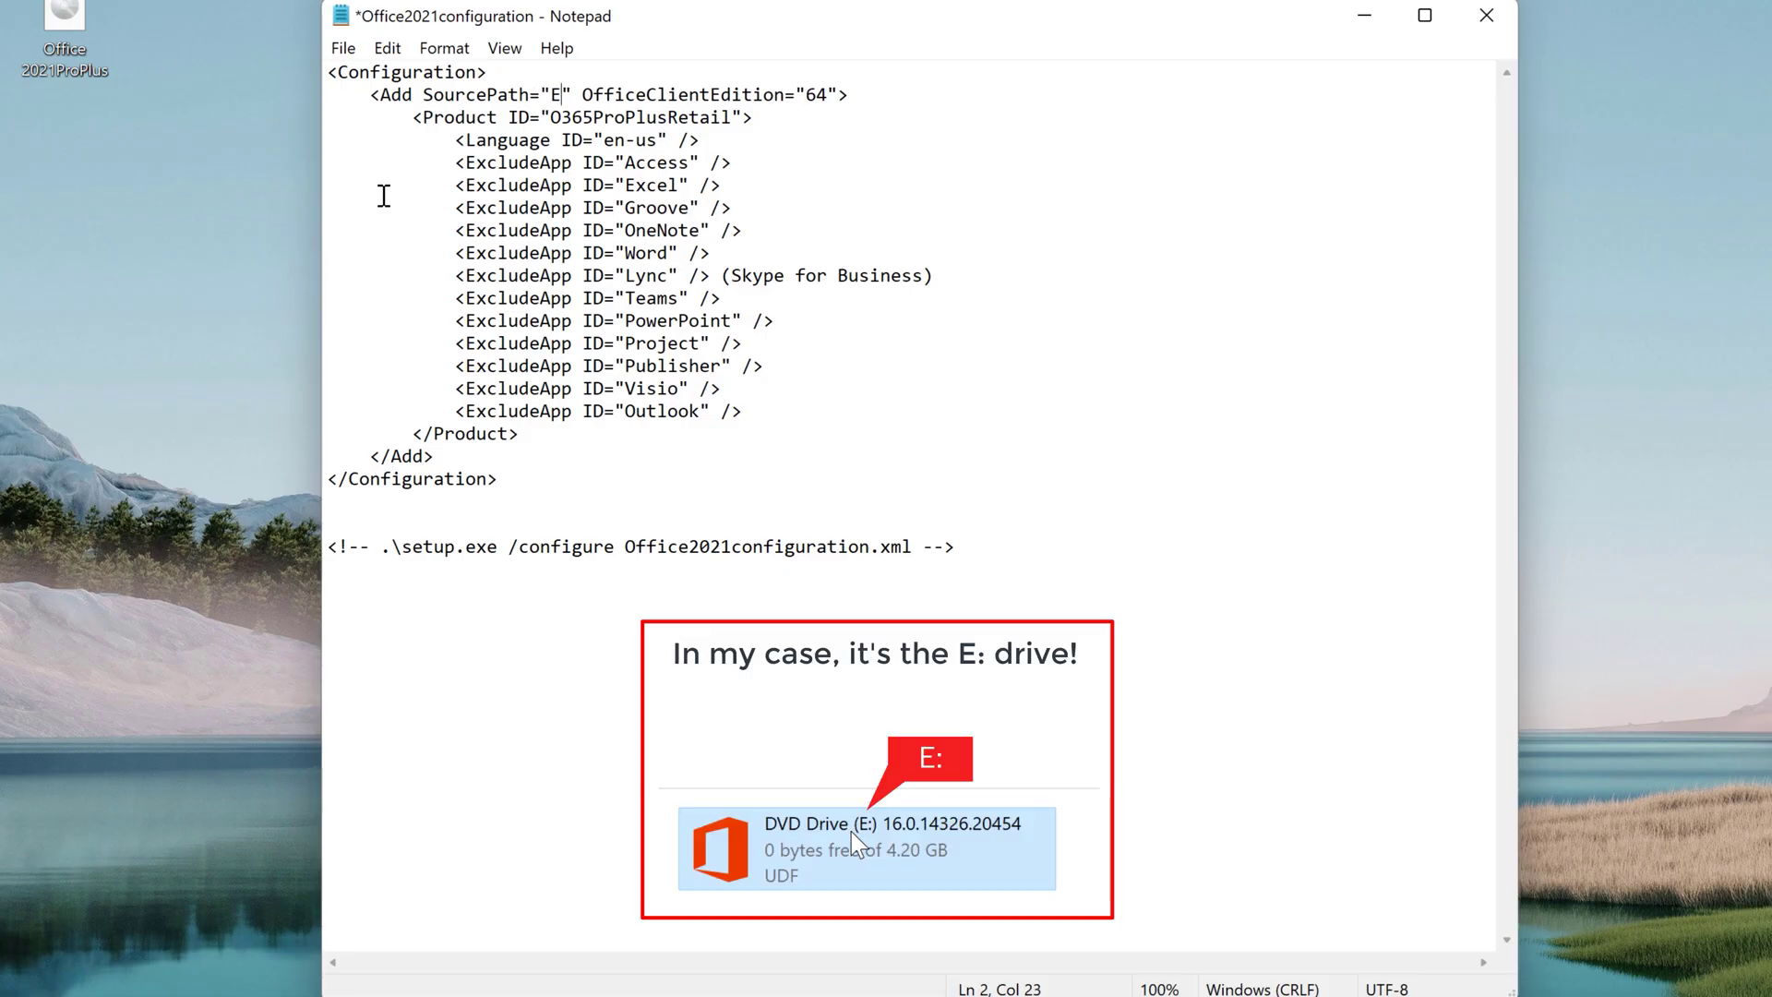
pyautogui.write(':')
# Copy the full path of the Office 2021ProPlus folder from its address bar
pyautogui.moveTo(4, 210); pyautogui.dragTo(159, 392)
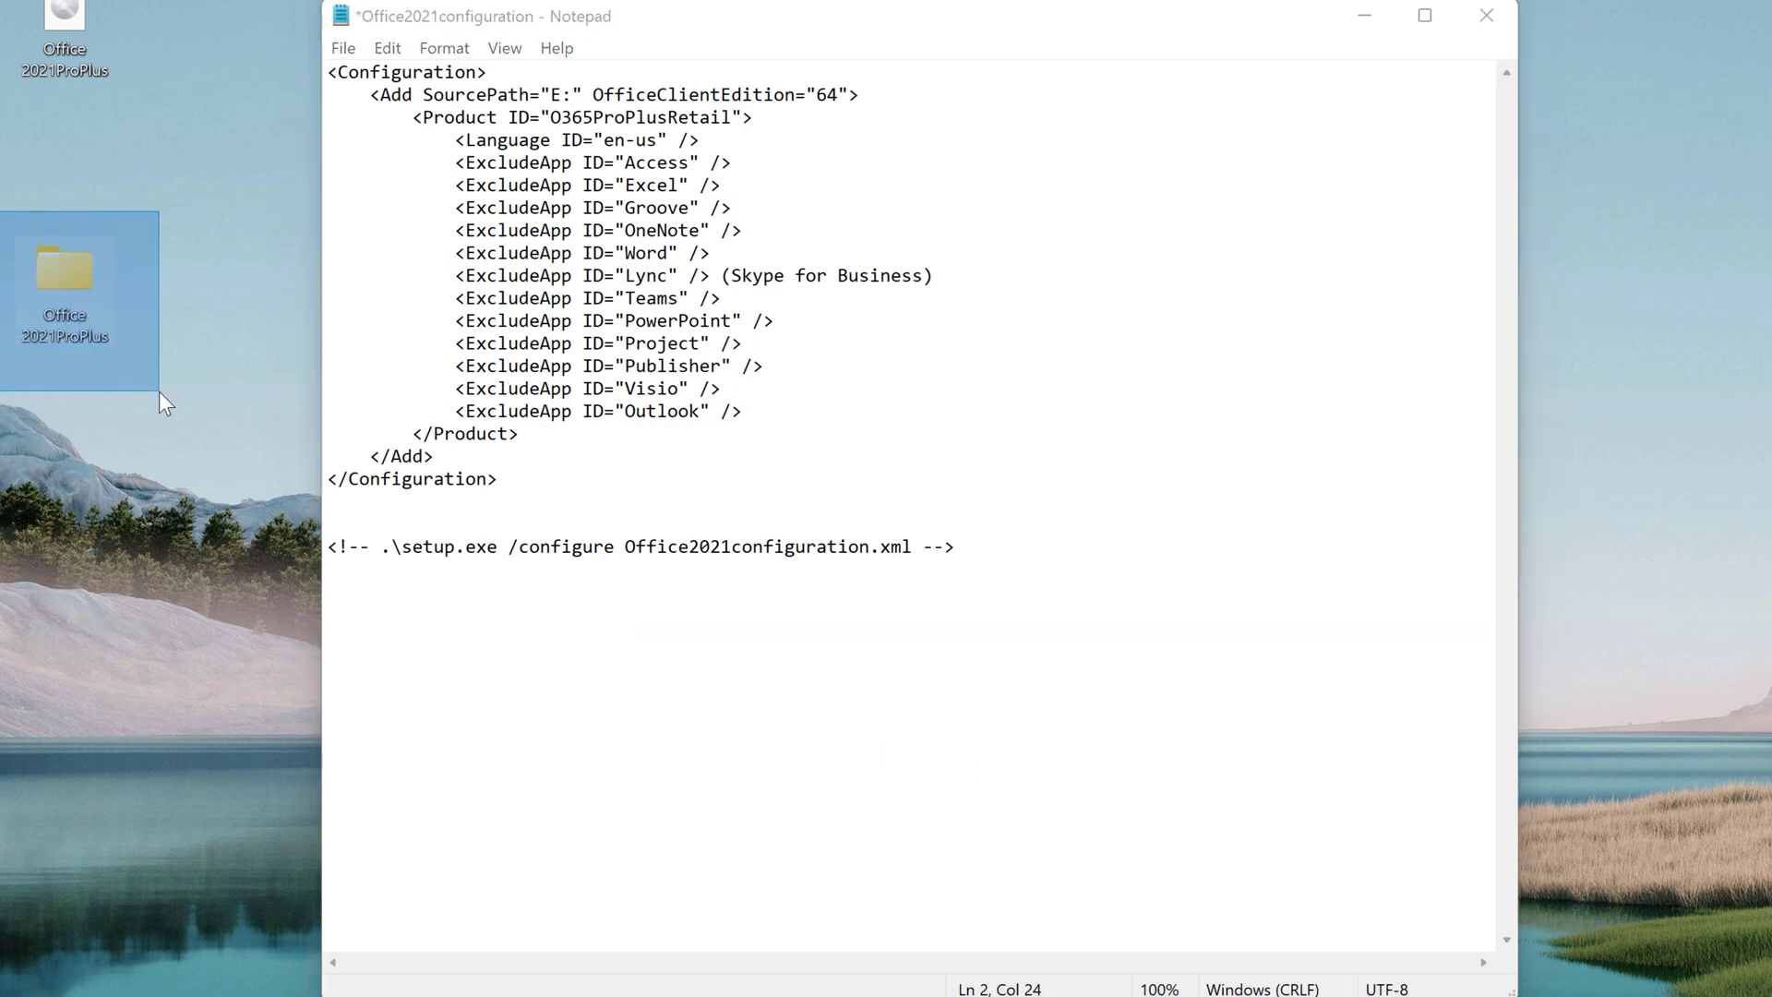
pyautogui.doubleClick(85, 259)
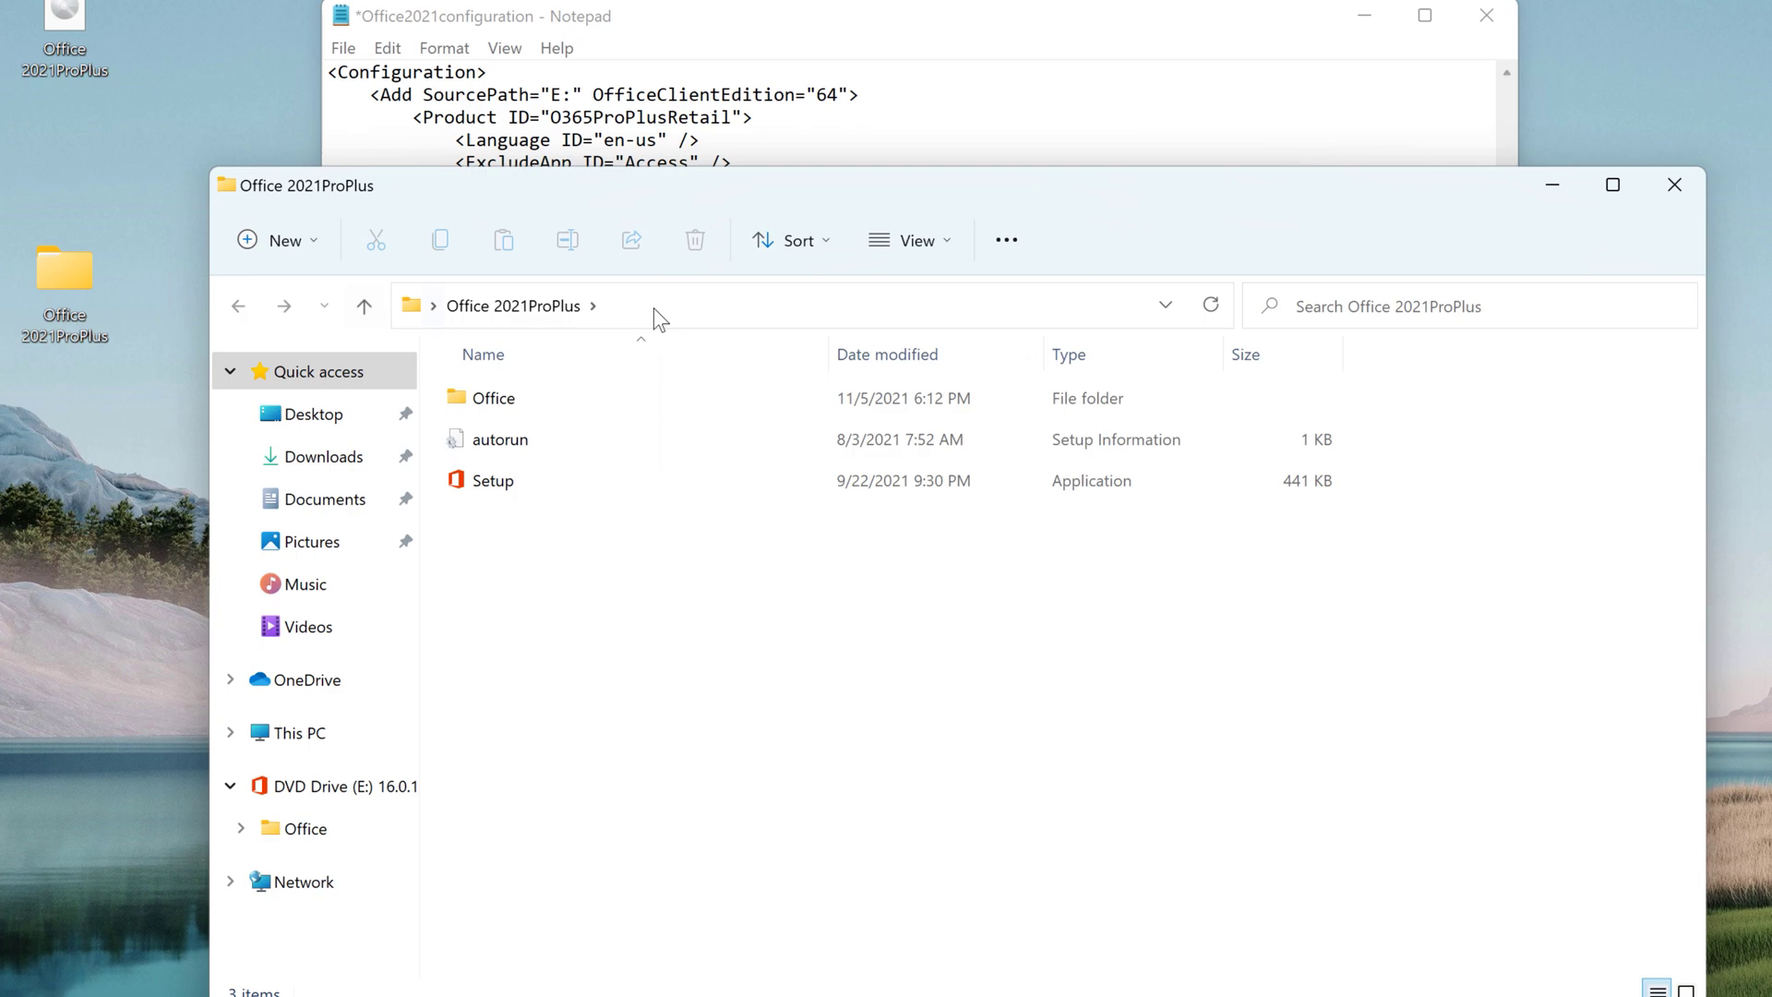
pyautogui.click(792, 308)
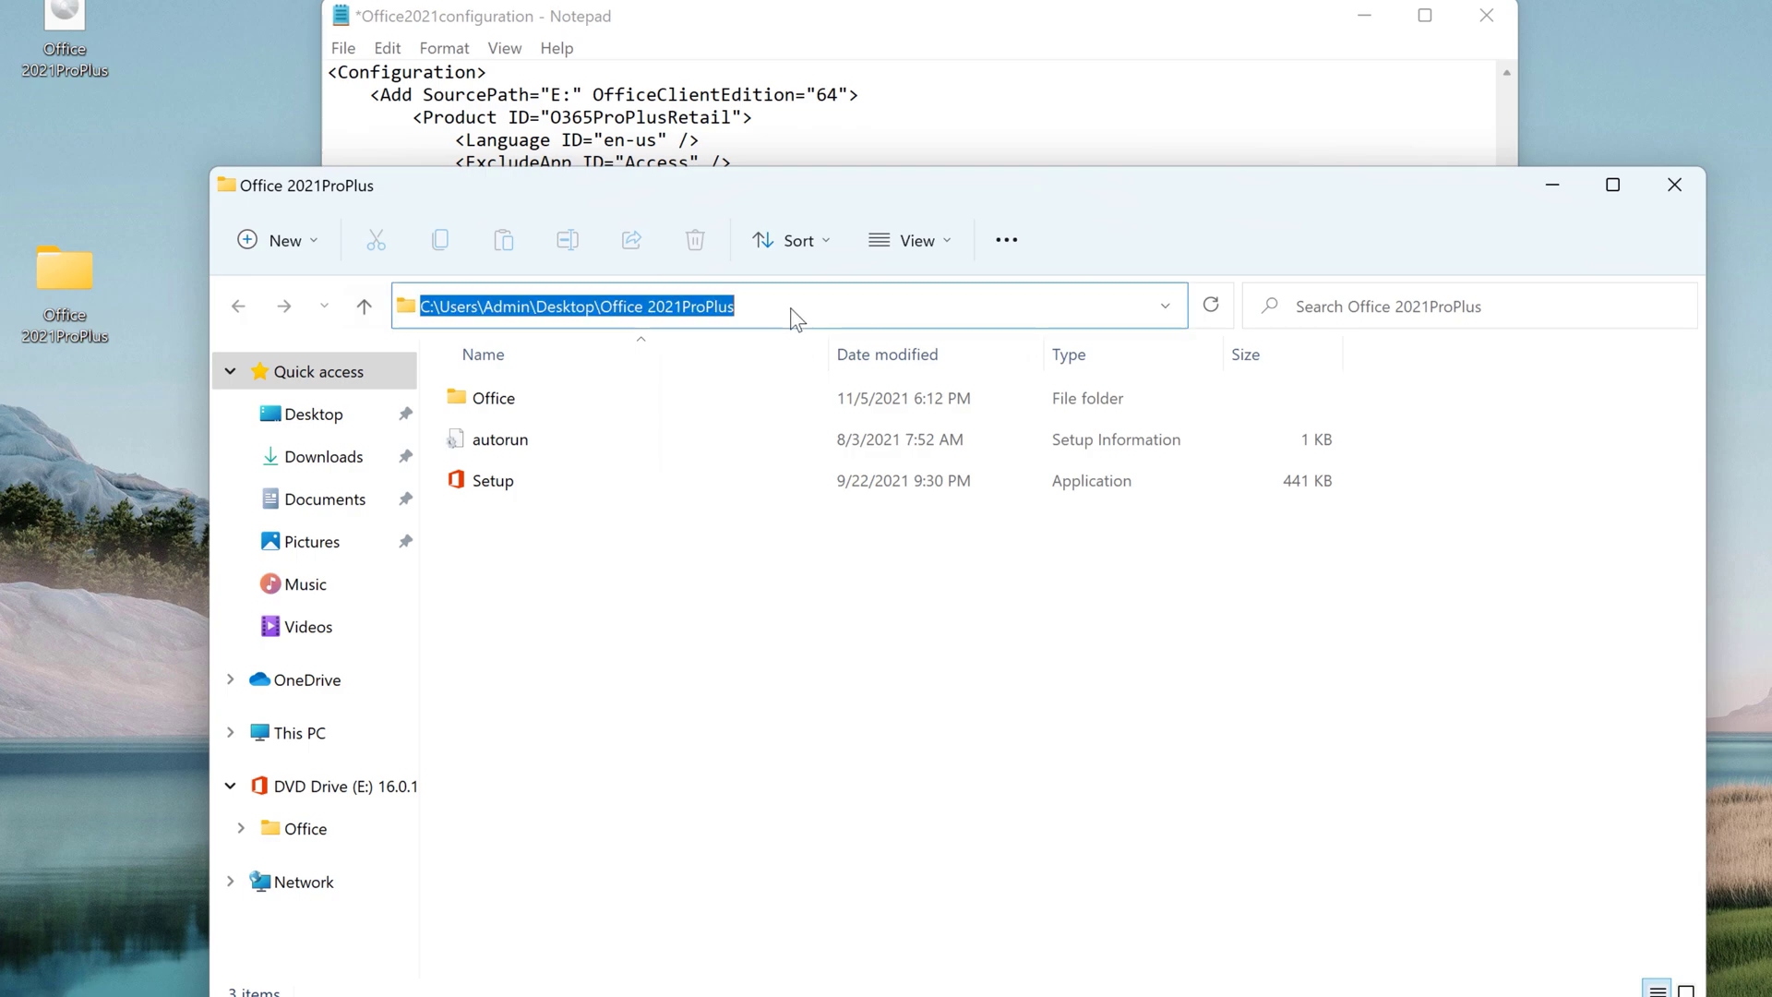
pyautogui.rightClick(698, 308)
pyautogui.click(641, 401)
pyautogui.click(1673, 184)
# Replace E: in the SourcePath value with the copied folder path
pyautogui.moveTo(575, 97); pyautogui.dragTo(556, 97)
pyautogui.press('BackSpace')
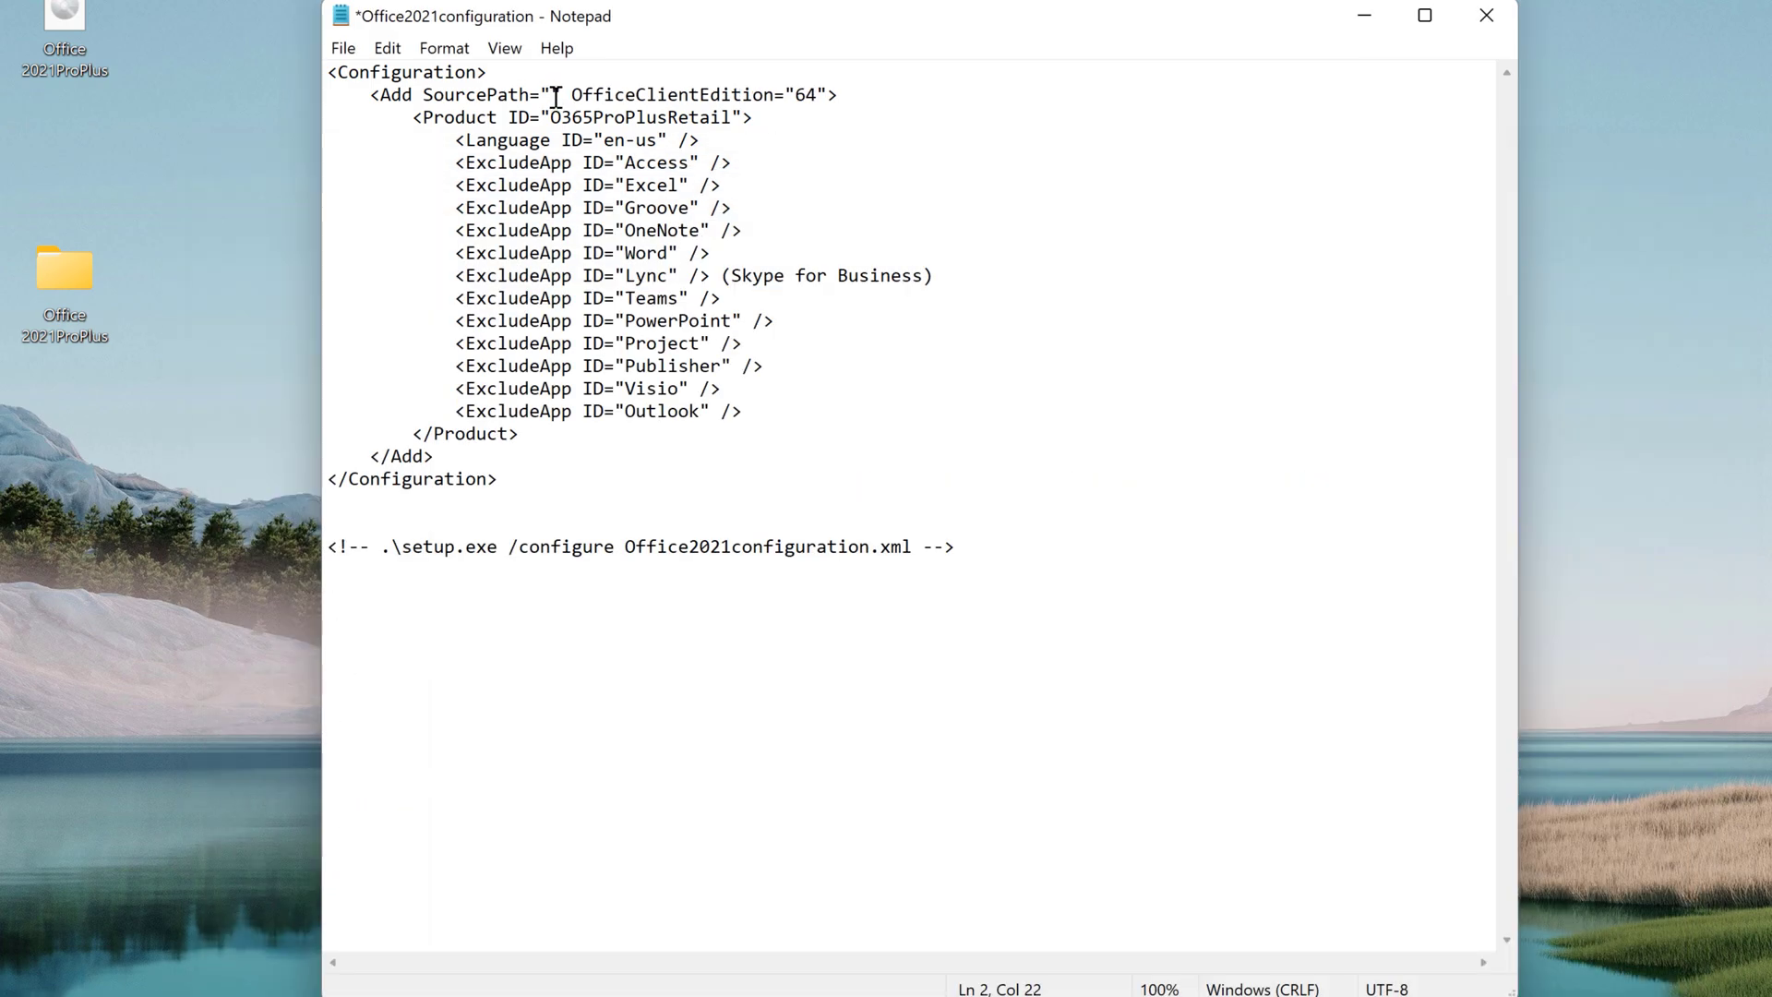
pyautogui.rightClick(556, 98)
pyautogui.click(462, 210)
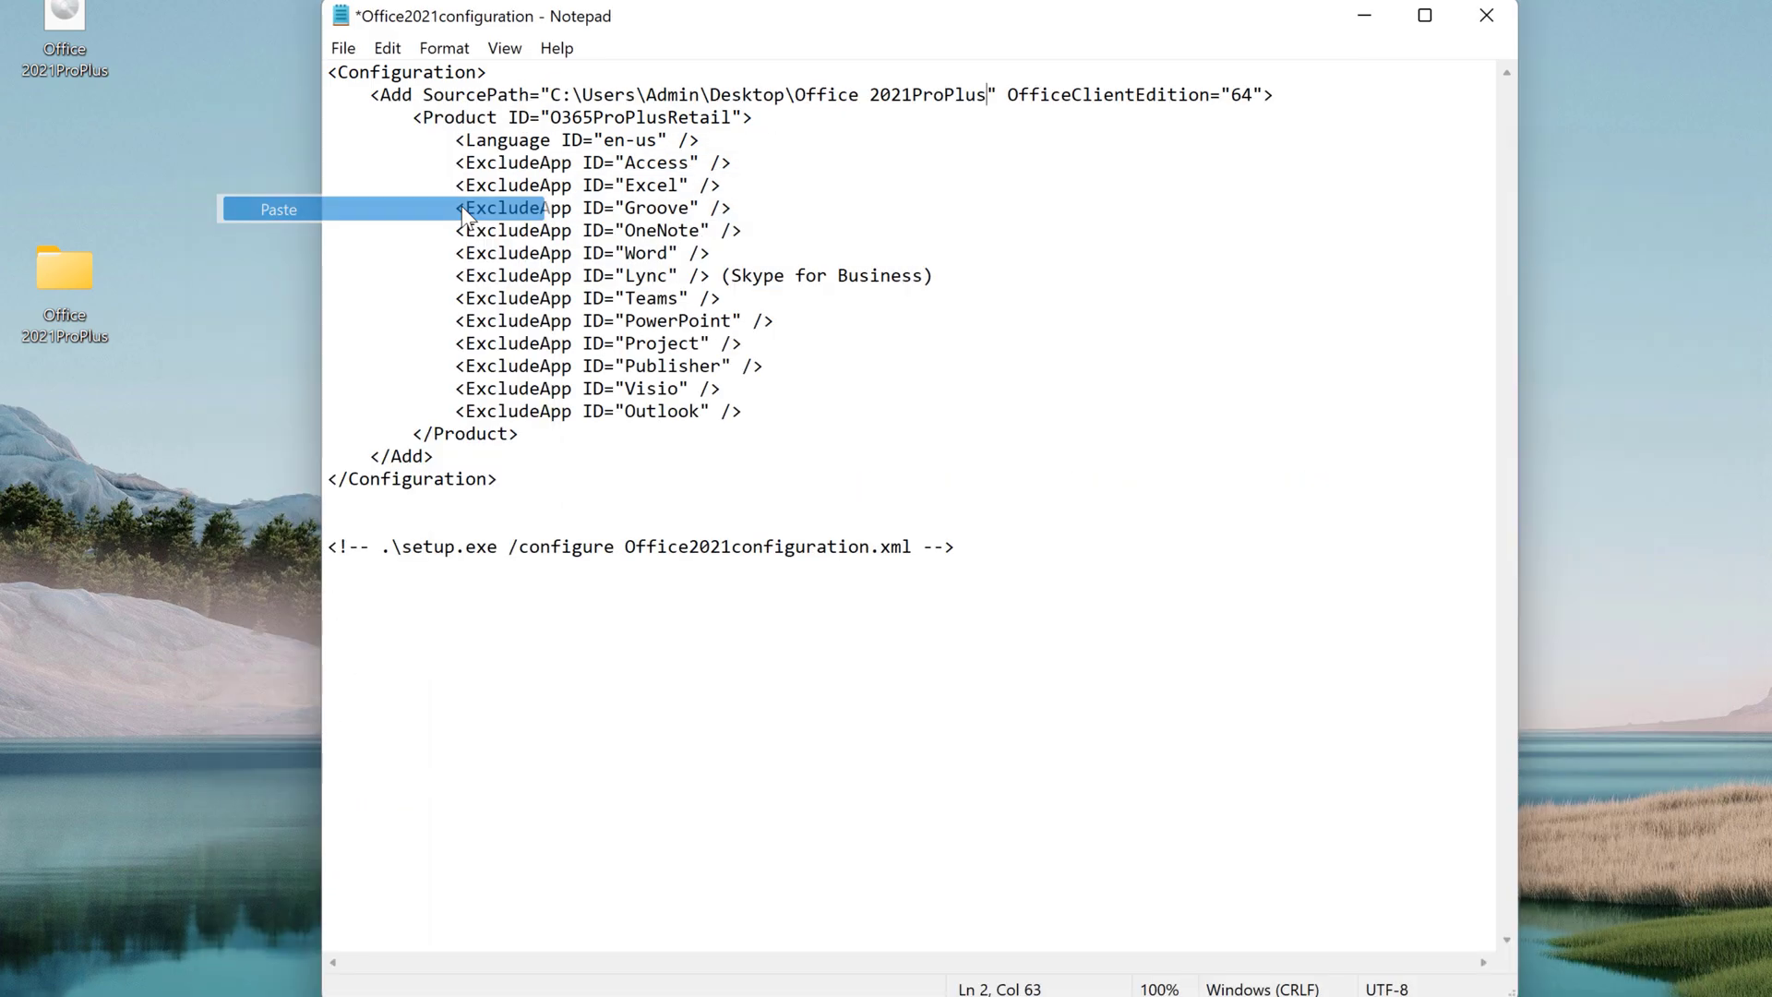
pyautogui.moveTo(985, 95); pyautogui.dragTo(555, 98)
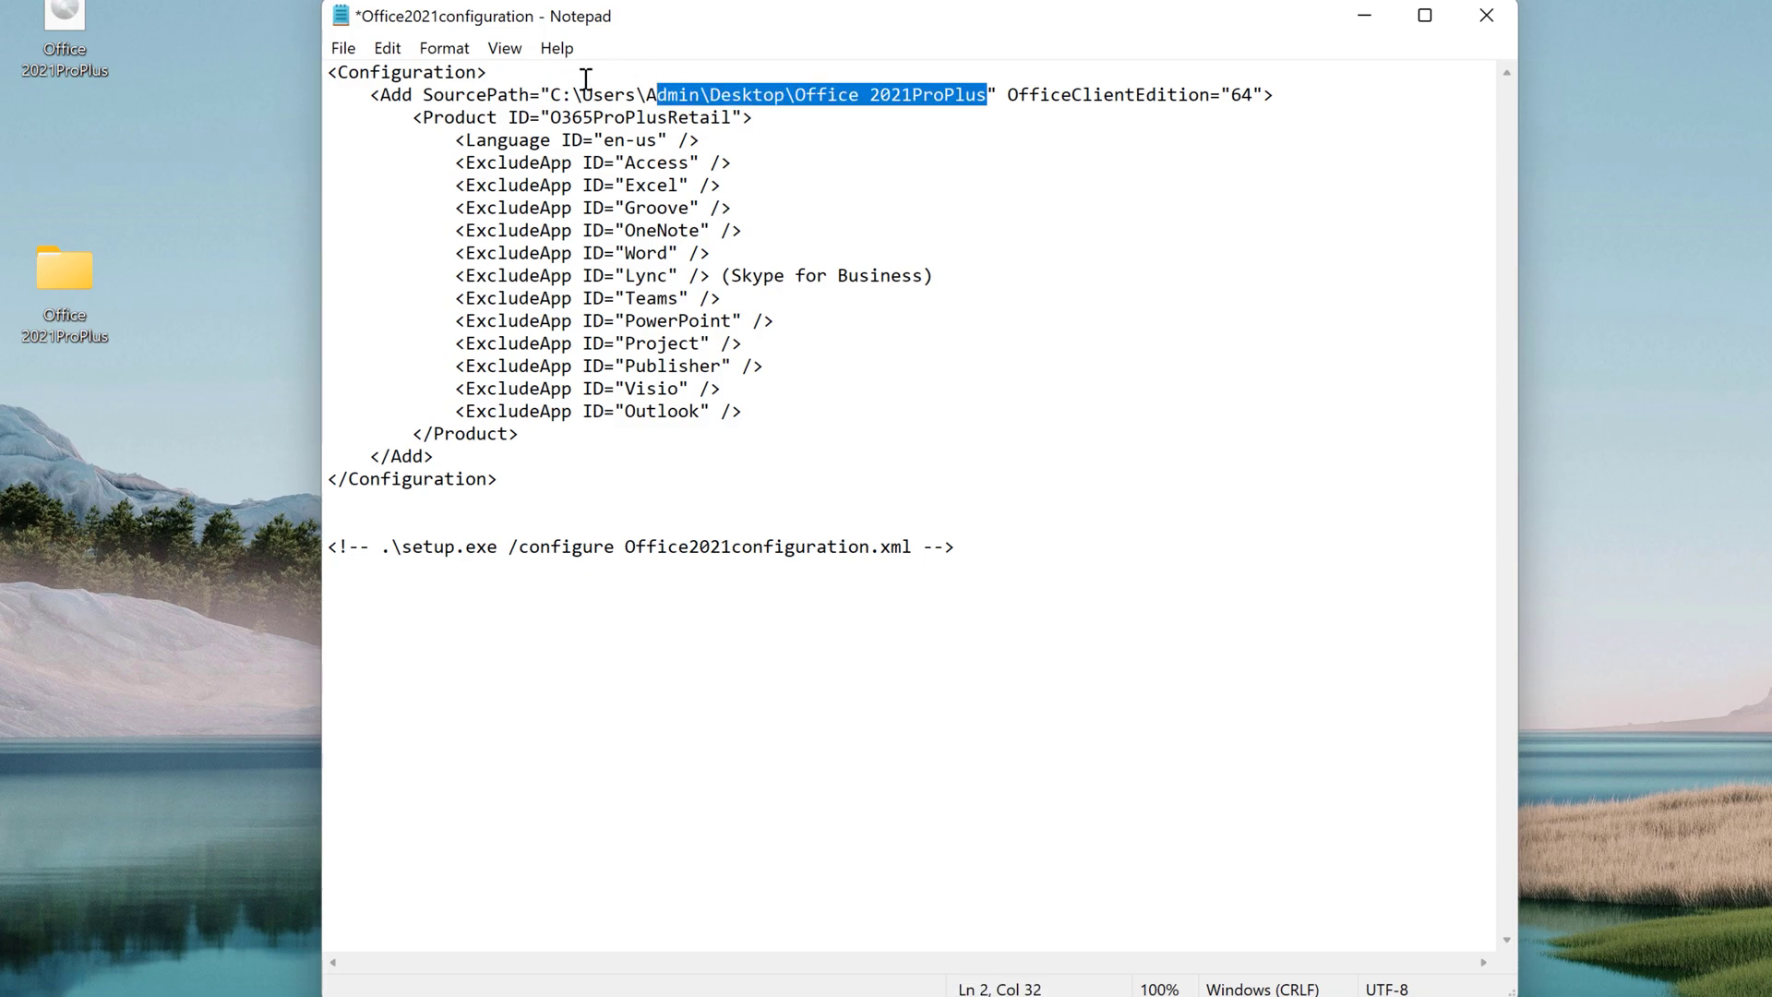
pyautogui.write('E:')
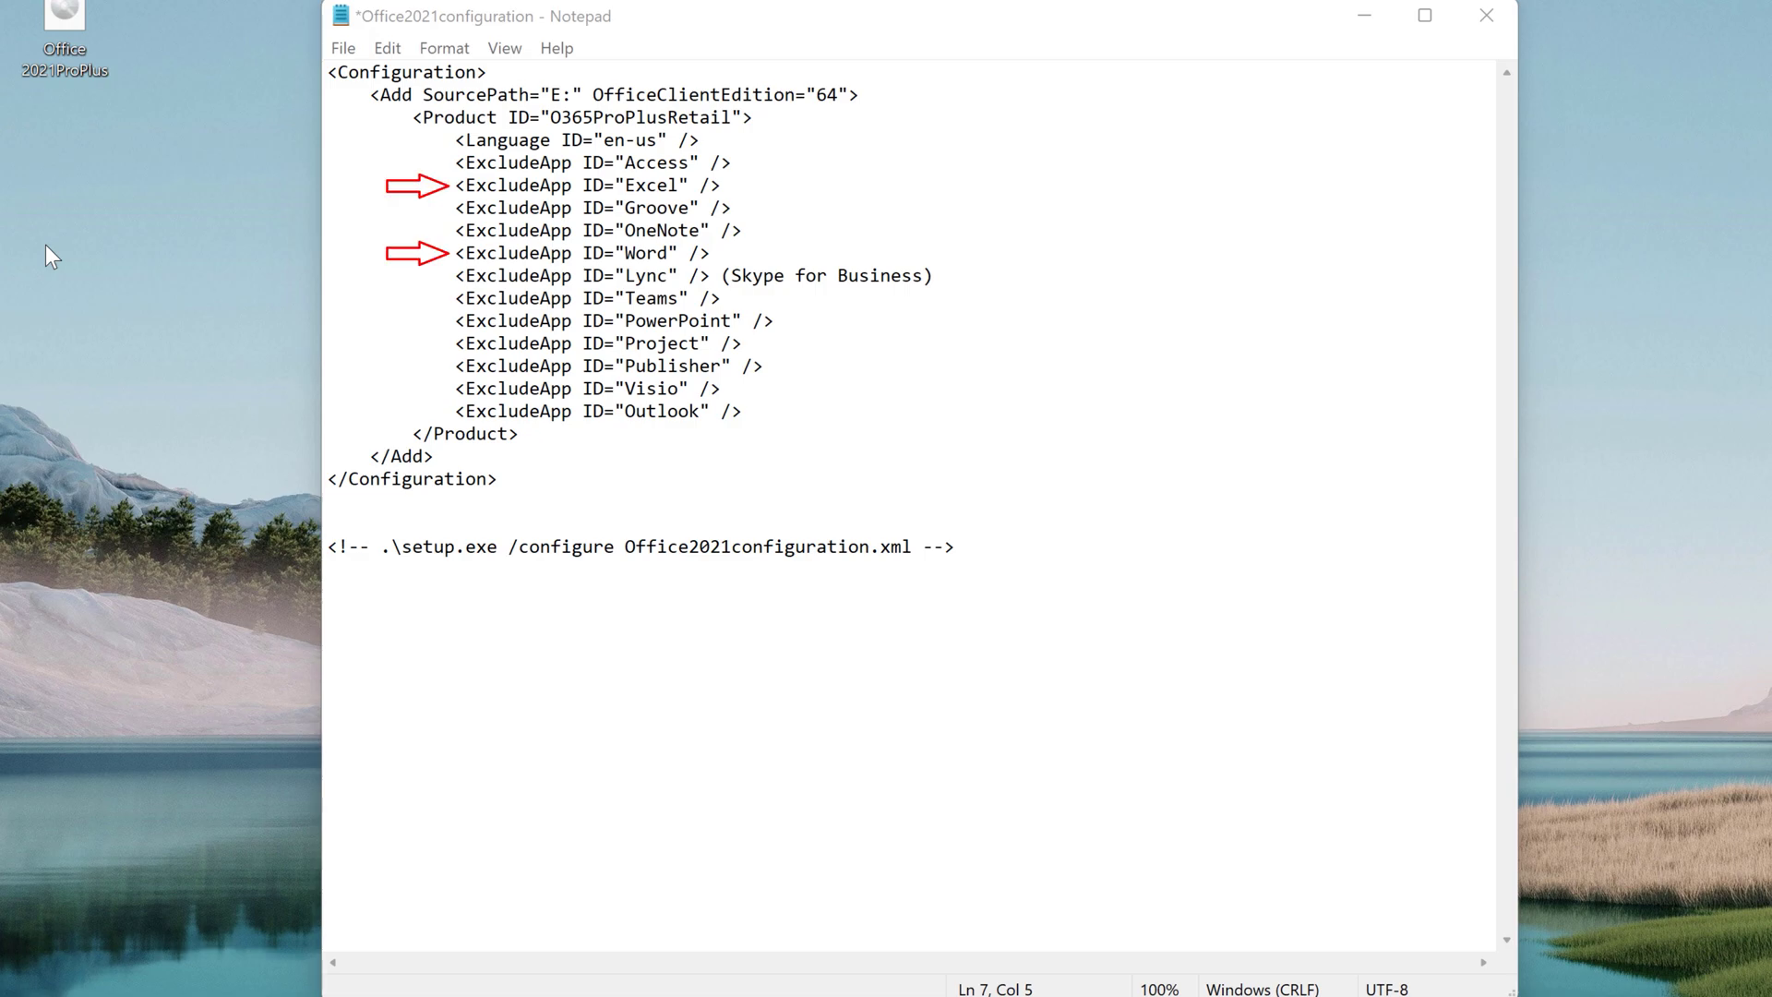
# Delete the ExcludeApp lines for Excel, Word and PowerPoint
pyautogui.moveTo(434, 186); pyautogui.dragTo(723, 187)
pyautogui.press('Delete')
pyautogui.moveTo(433, 254); pyautogui.dragTo(712, 254)
pyautogui.press('Delete')
pyautogui.moveTo(434, 320); pyautogui.dragTo(835, 328)
pyautogui.press('Delete')
# Save the edited configuration file and minimize Notepad
pyautogui.click(343, 54)
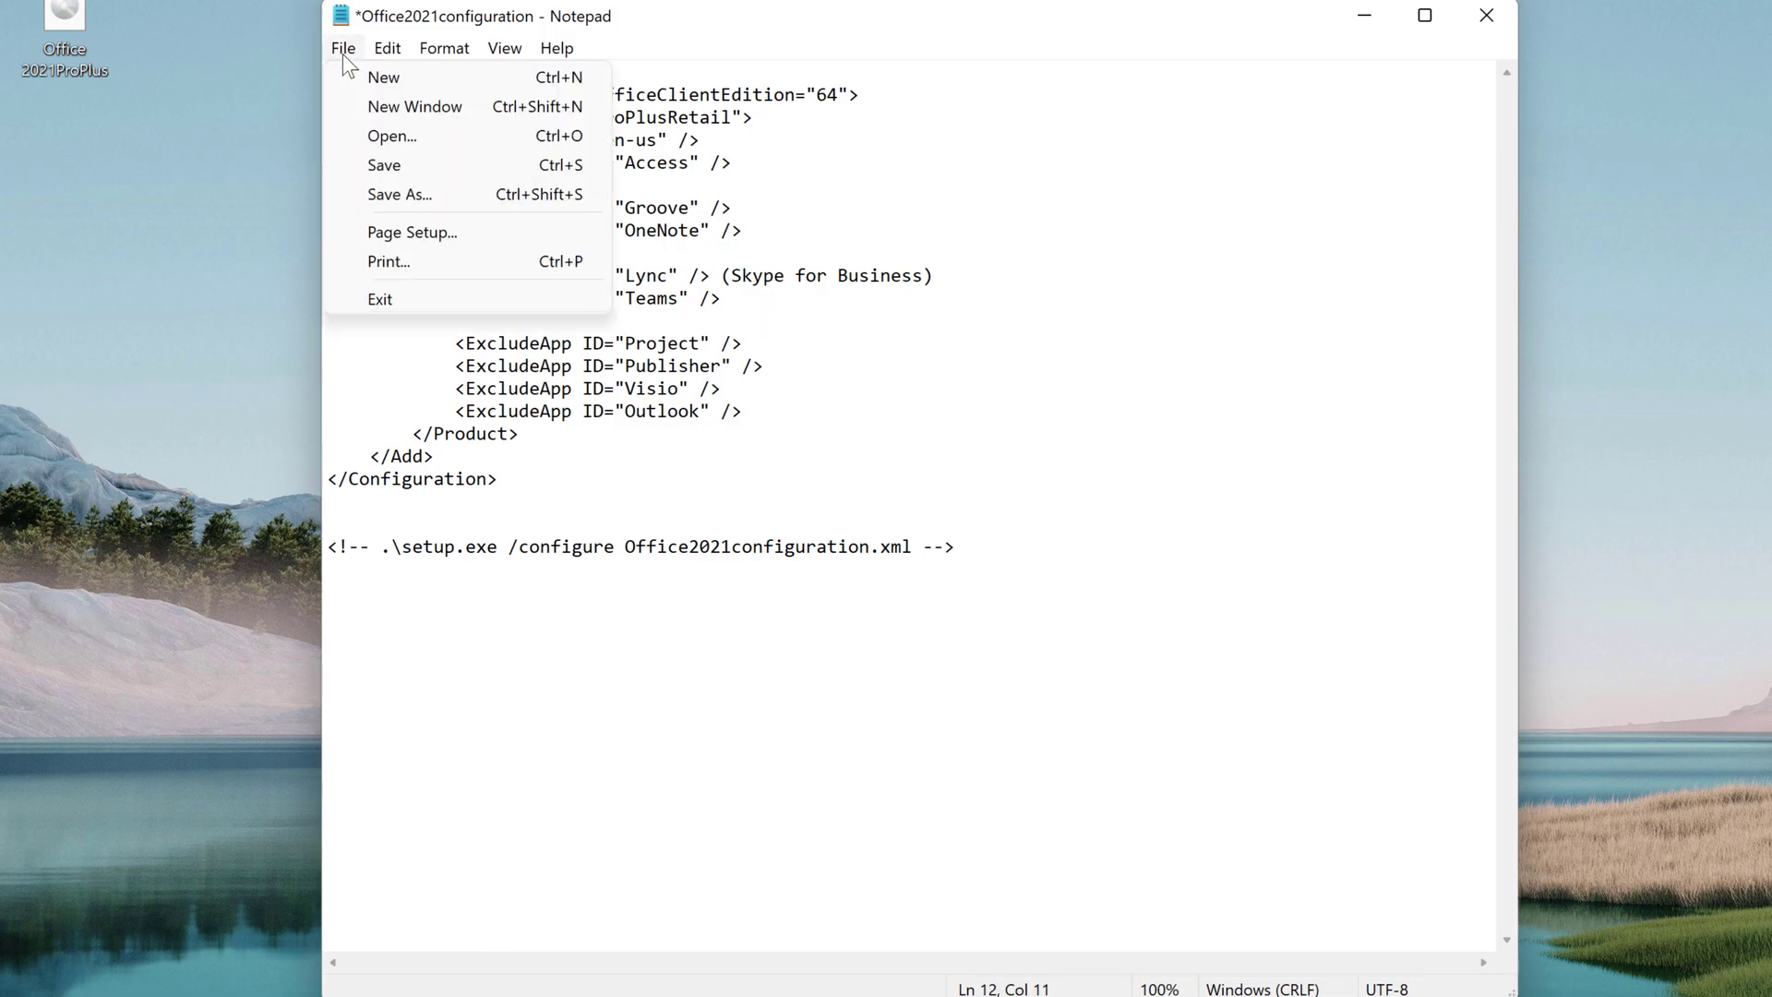
pyautogui.click(418, 168)
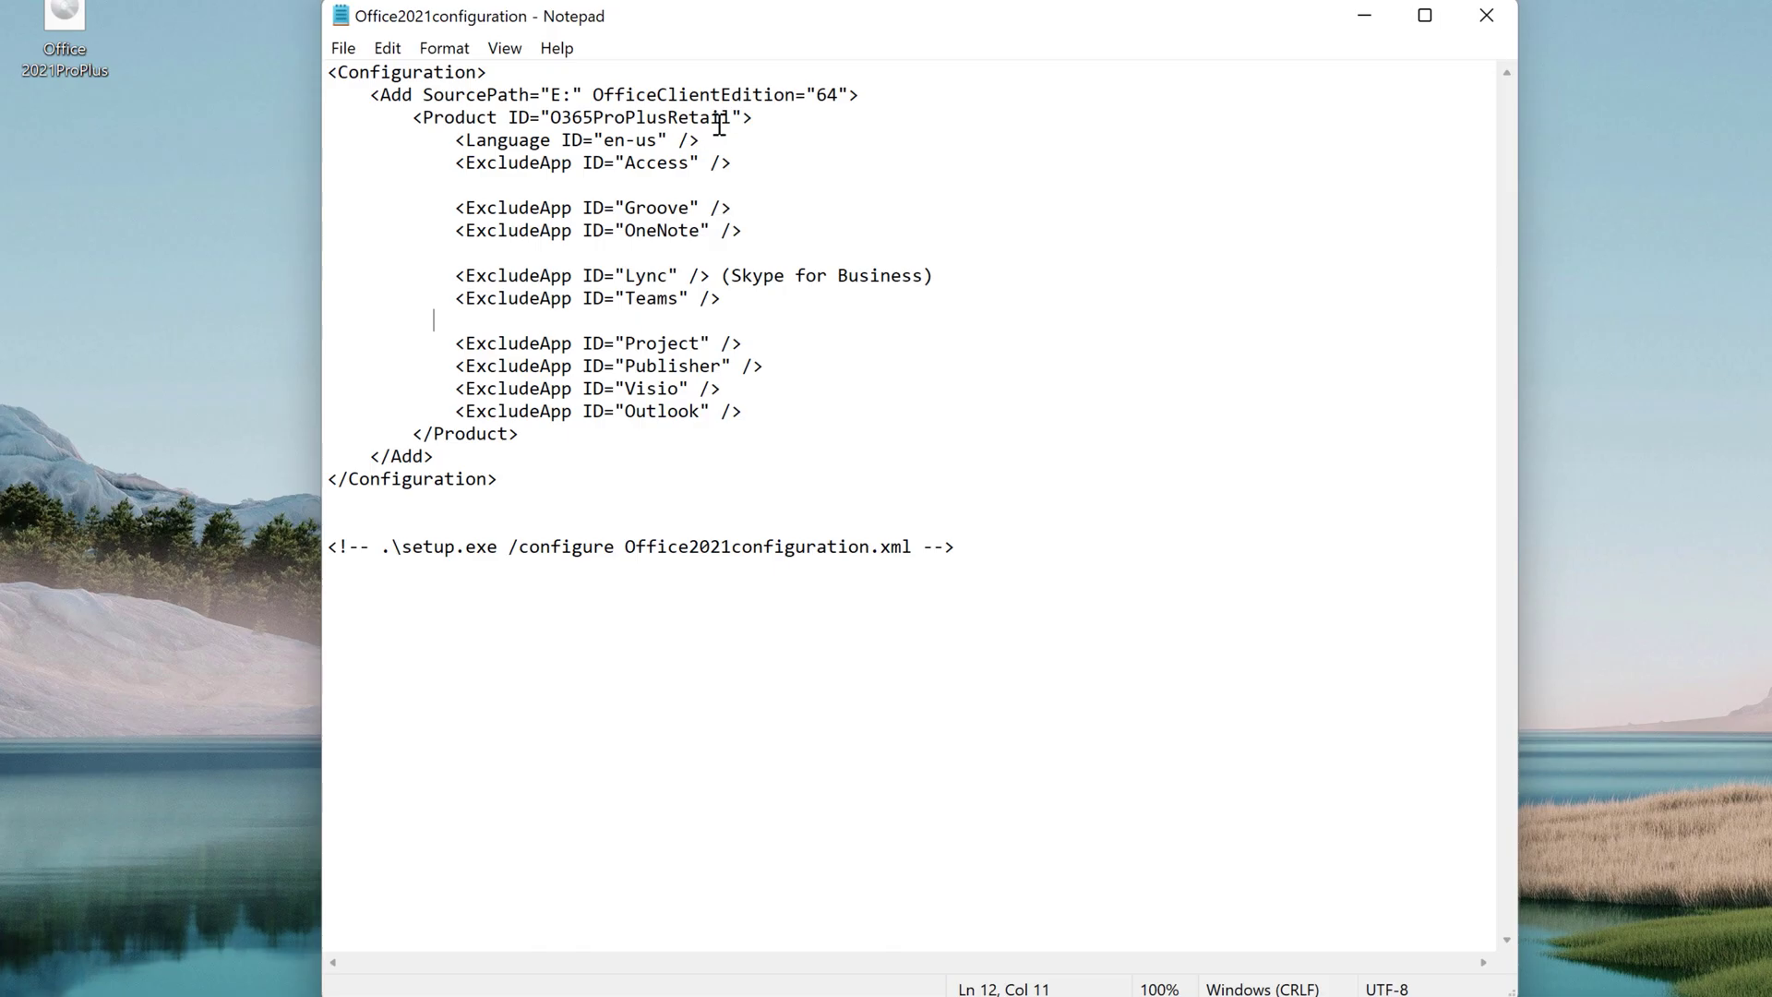
pyautogui.click(1362, 16)
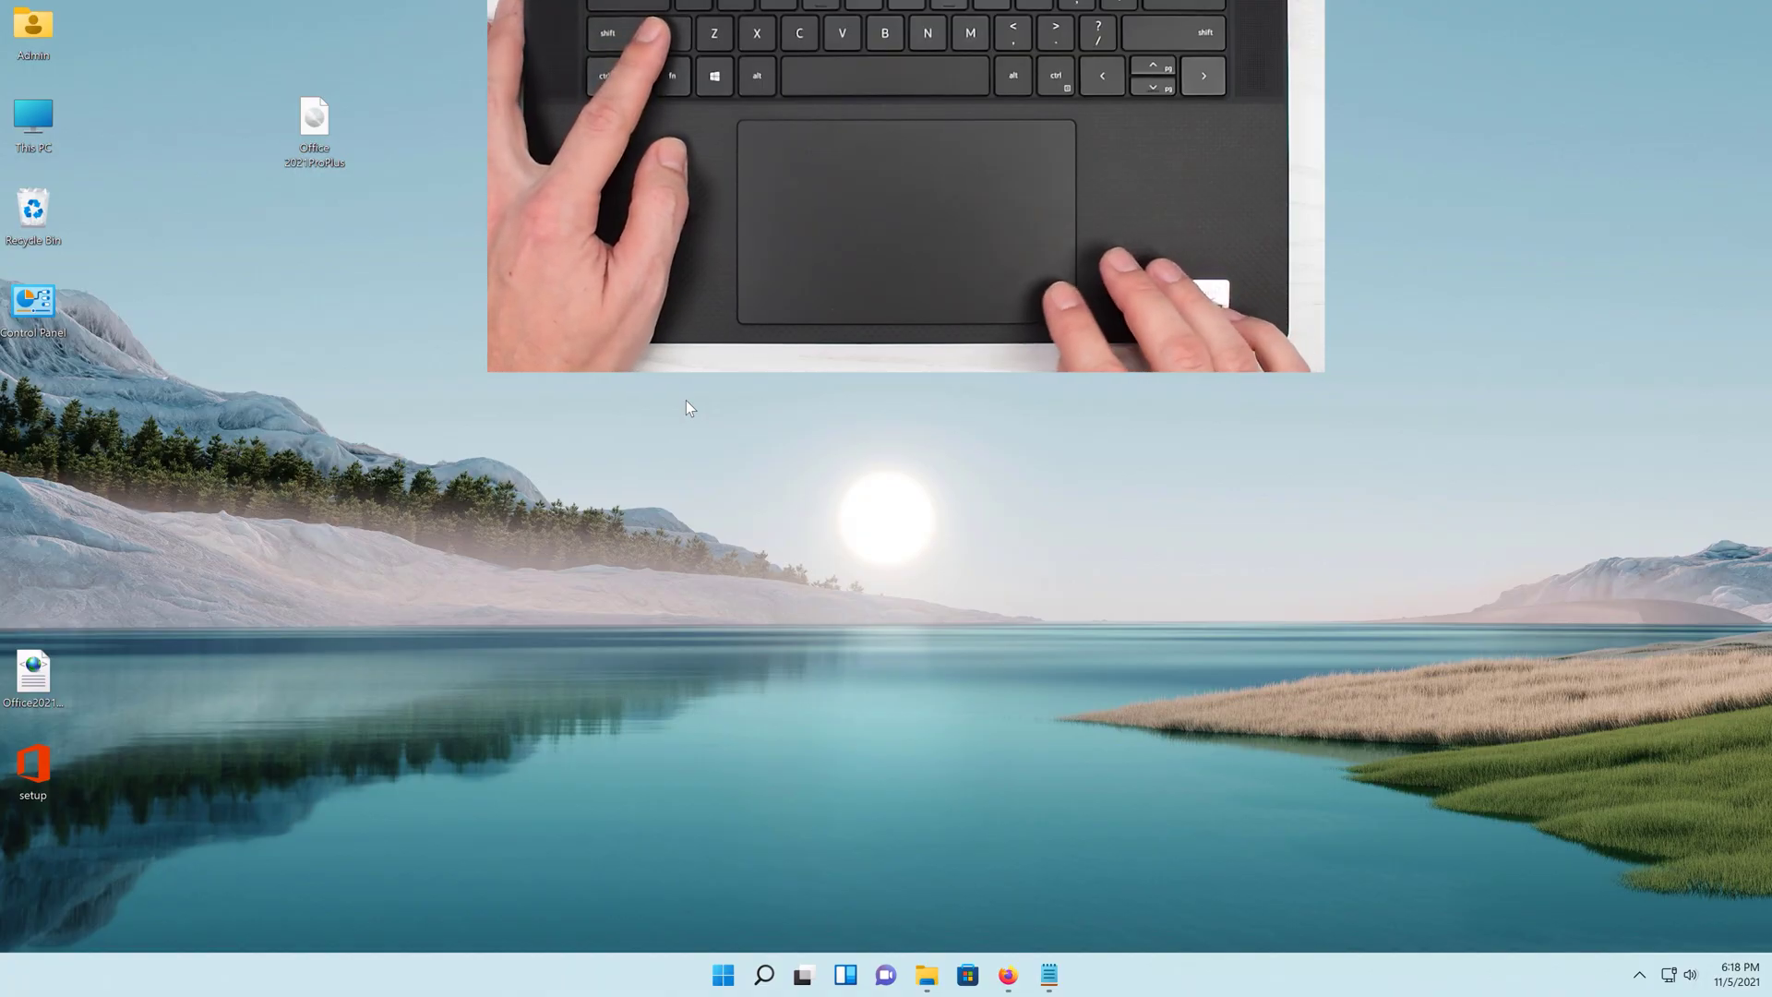
# Open a PowerShell window in the Desktop folder from the desktop's Show more options menu
pyautogui.rightClick(686, 400)
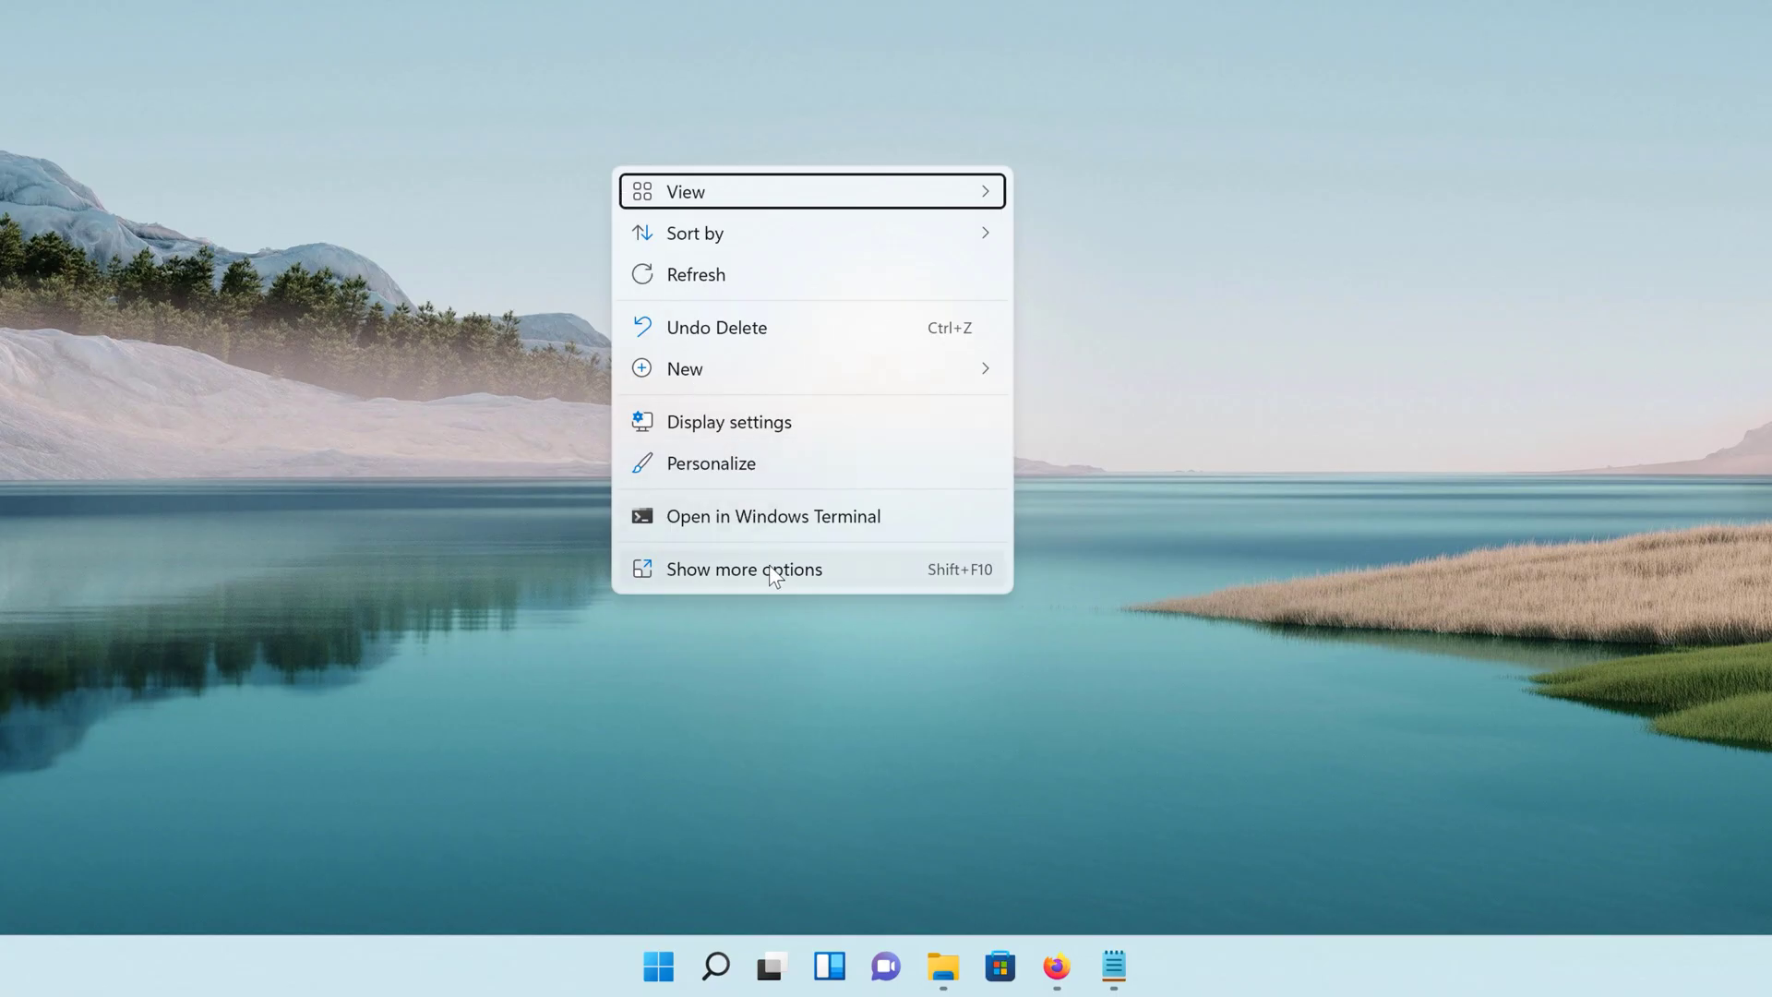
pyautogui.click(807, 689)
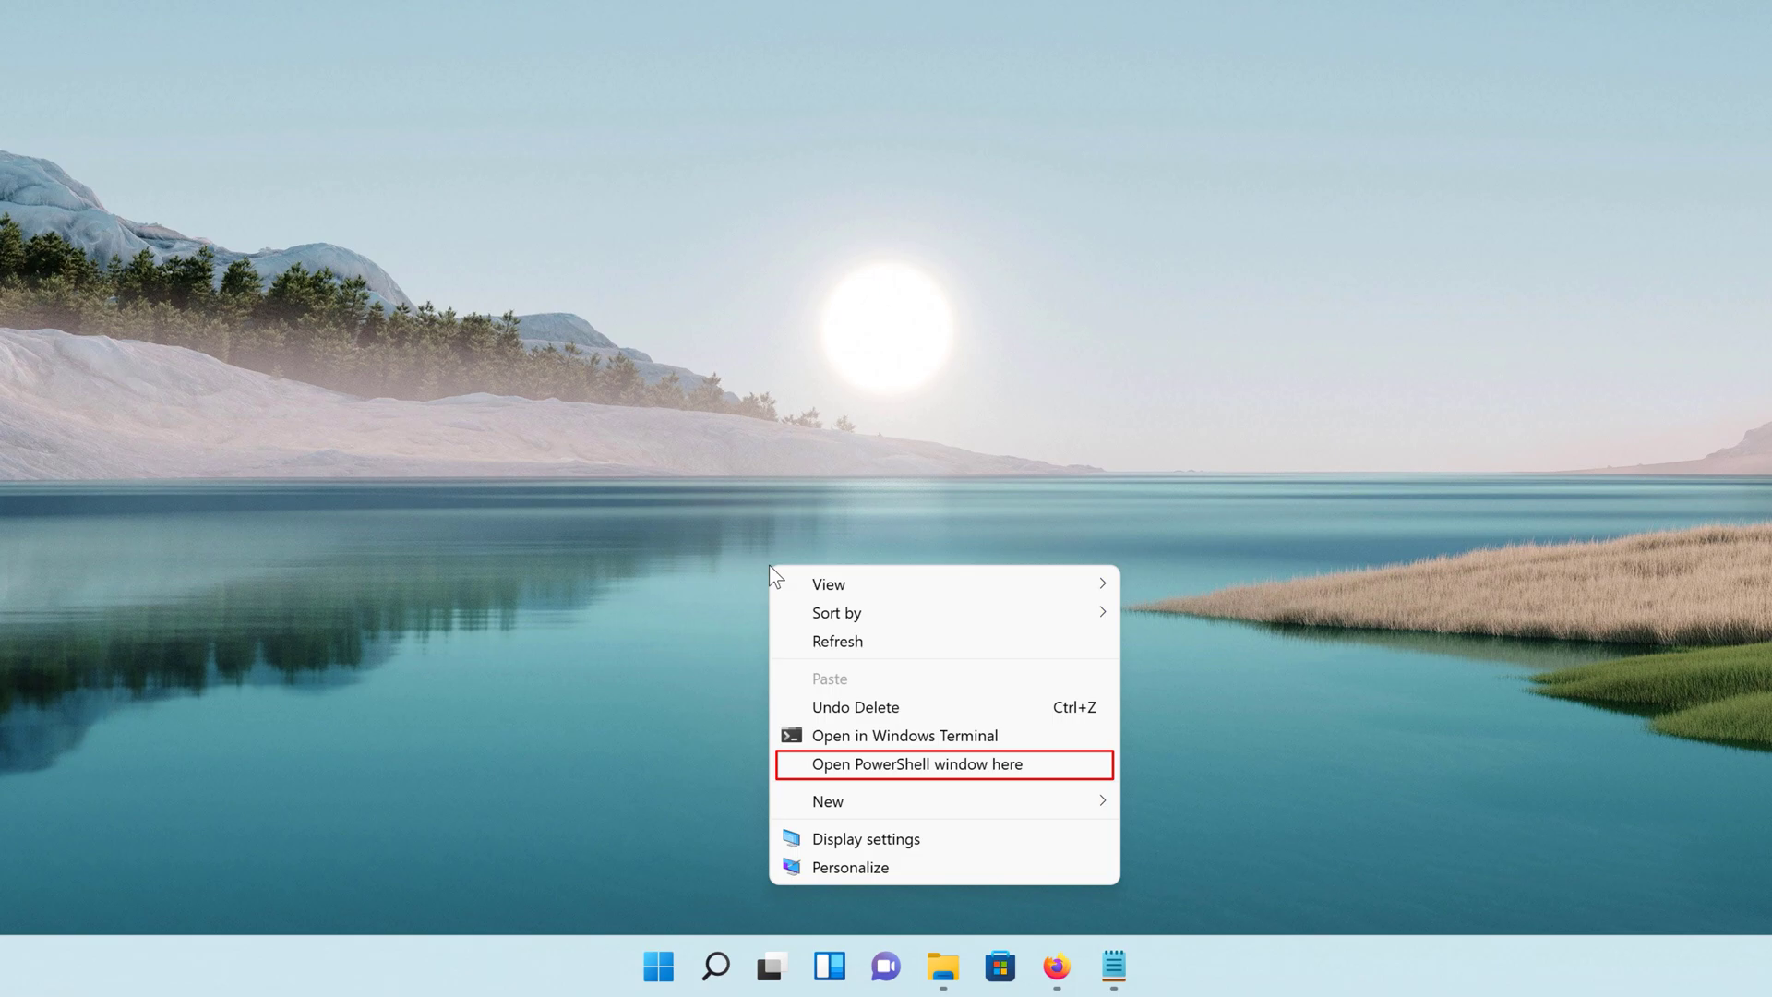
pyautogui.click(748, 374)
pyautogui.rightClick(747, 374)
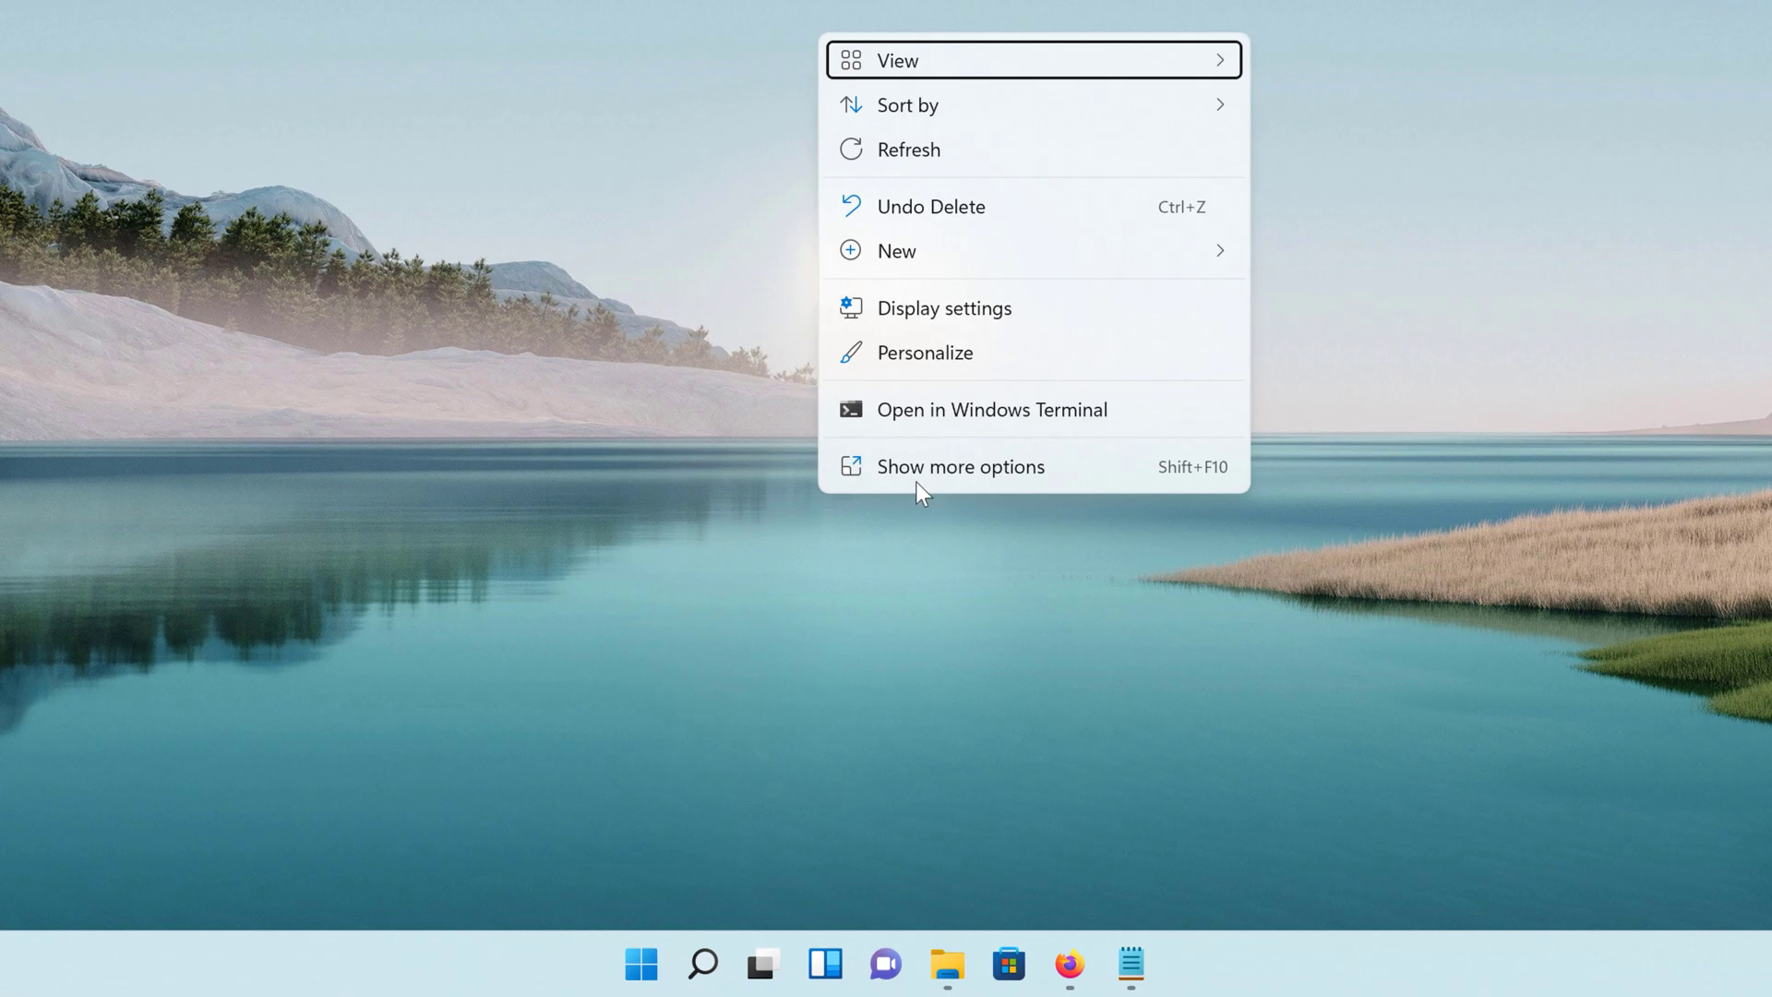
pyautogui.click(914, 482)
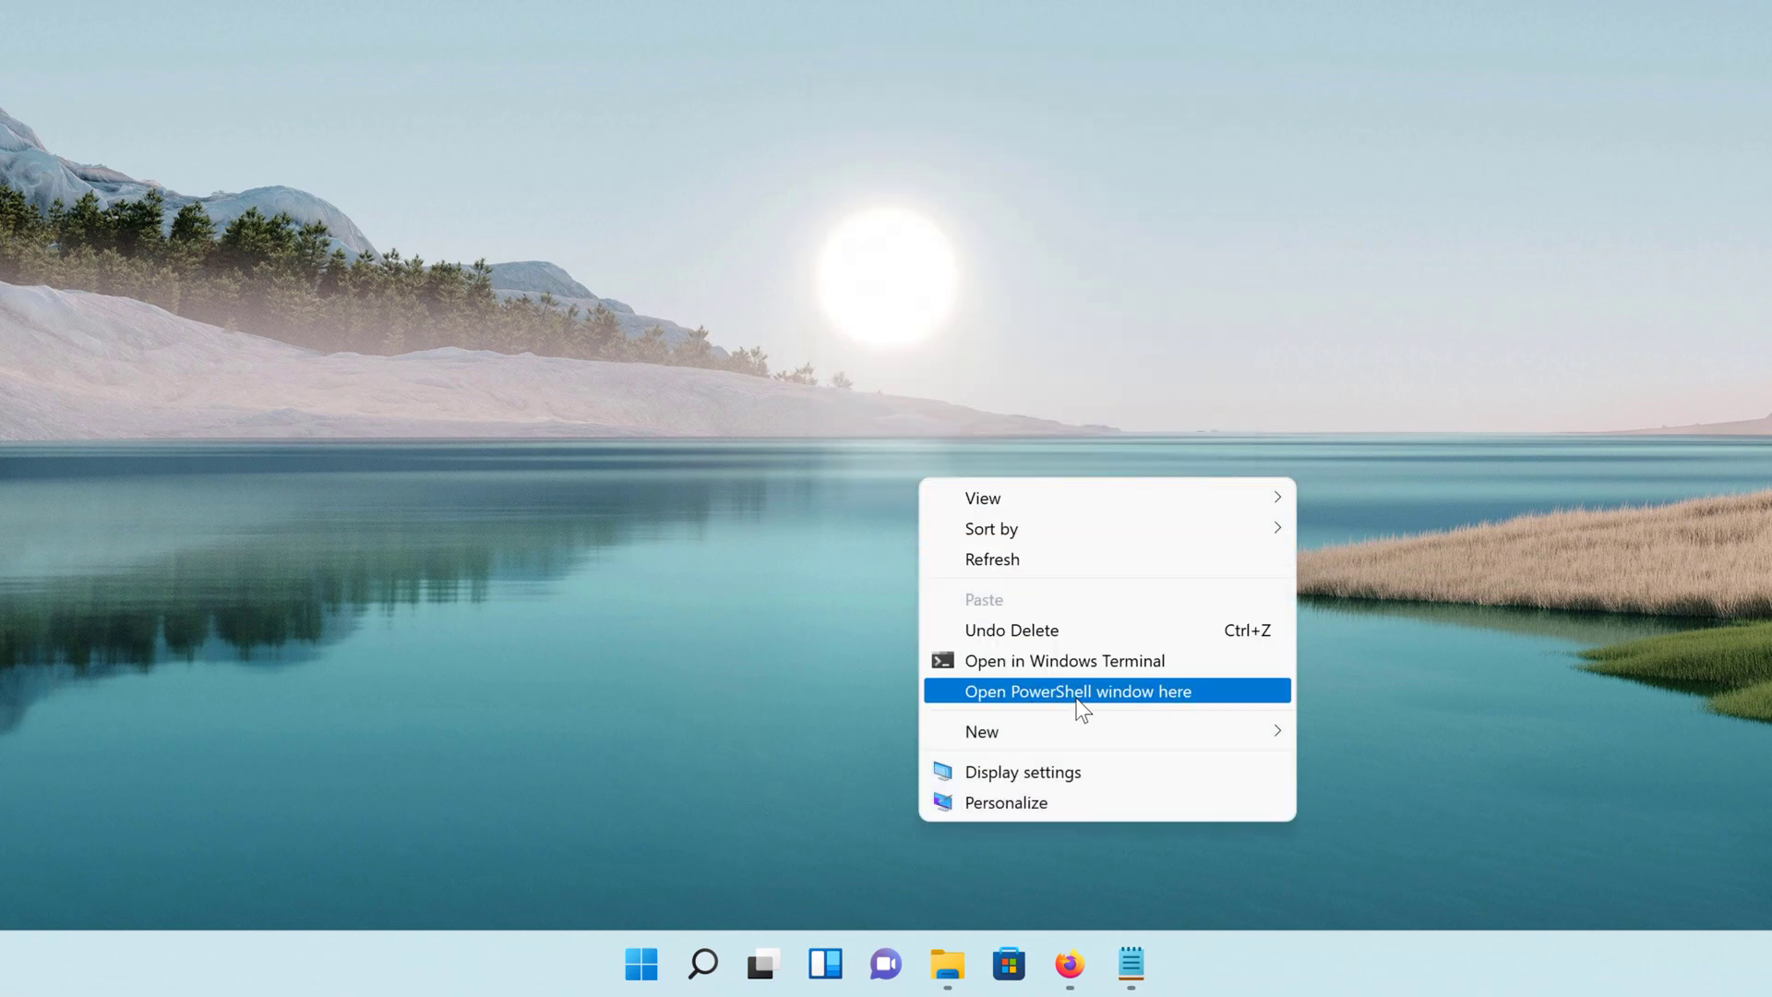
pyautogui.click(1079, 692)
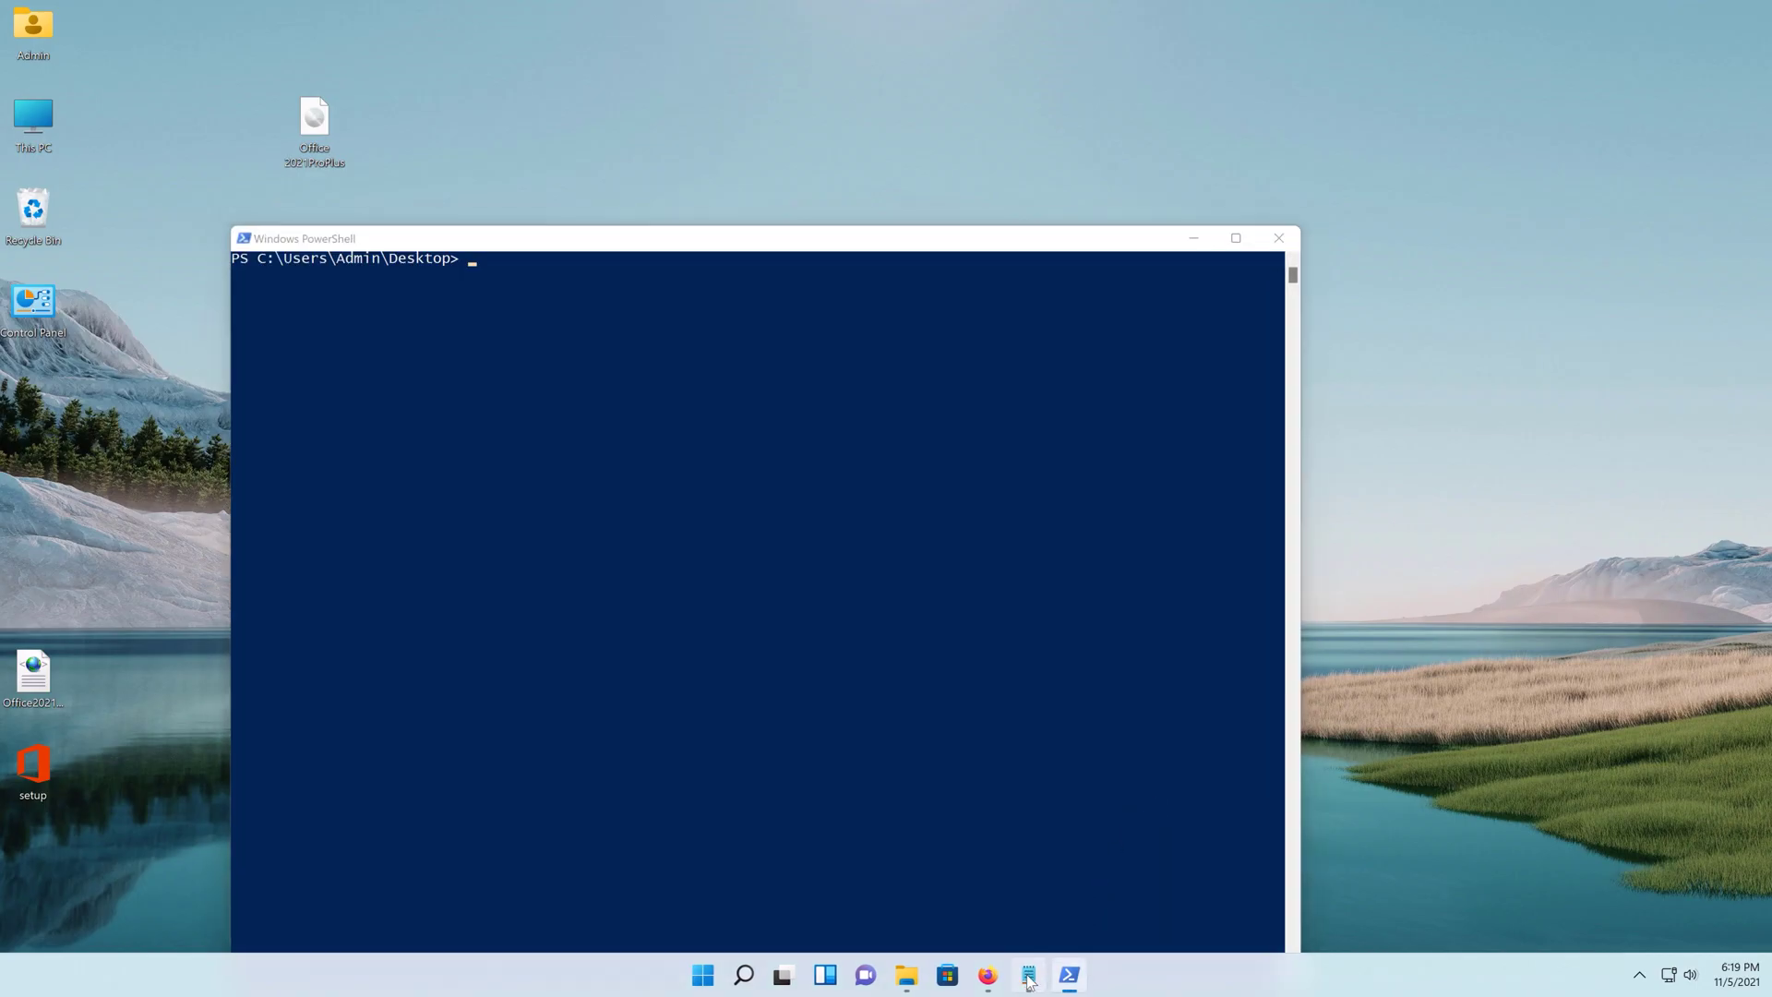
# Copy the setup command from the comment in Office2021configuration.xml, then close Notepad
pyautogui.click(1030, 977)
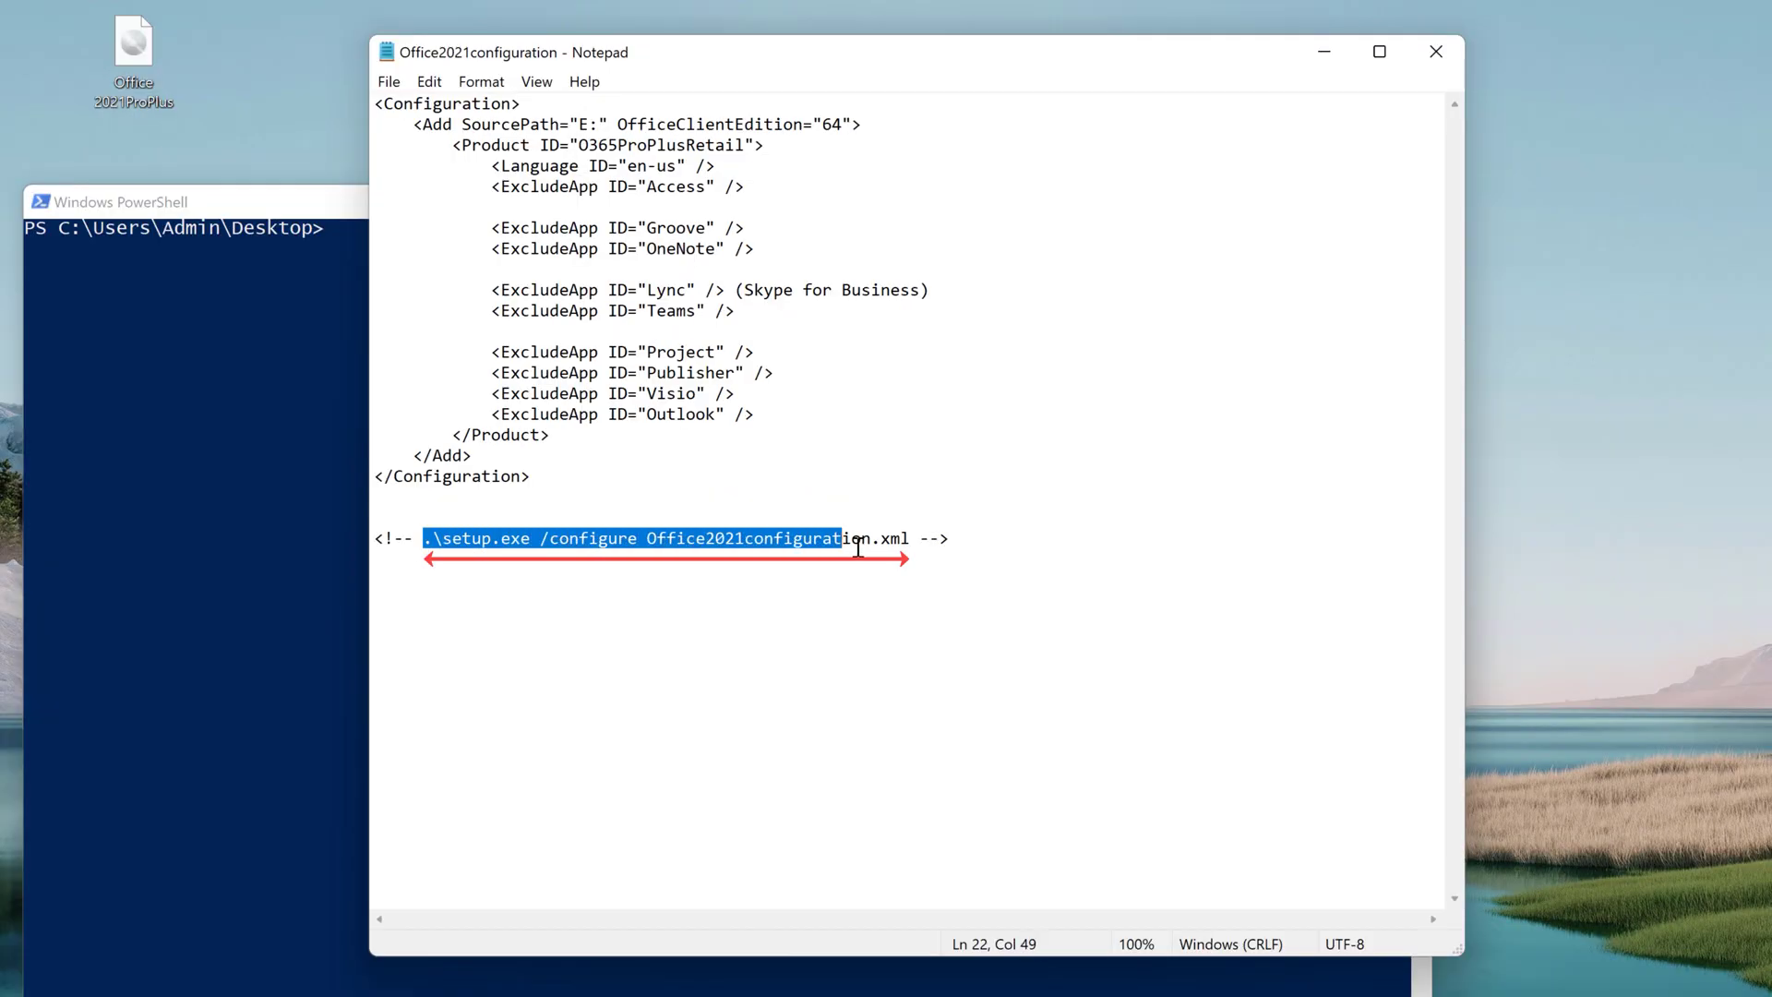
pyautogui.moveTo(535, 493); pyautogui.dragTo(905, 492)
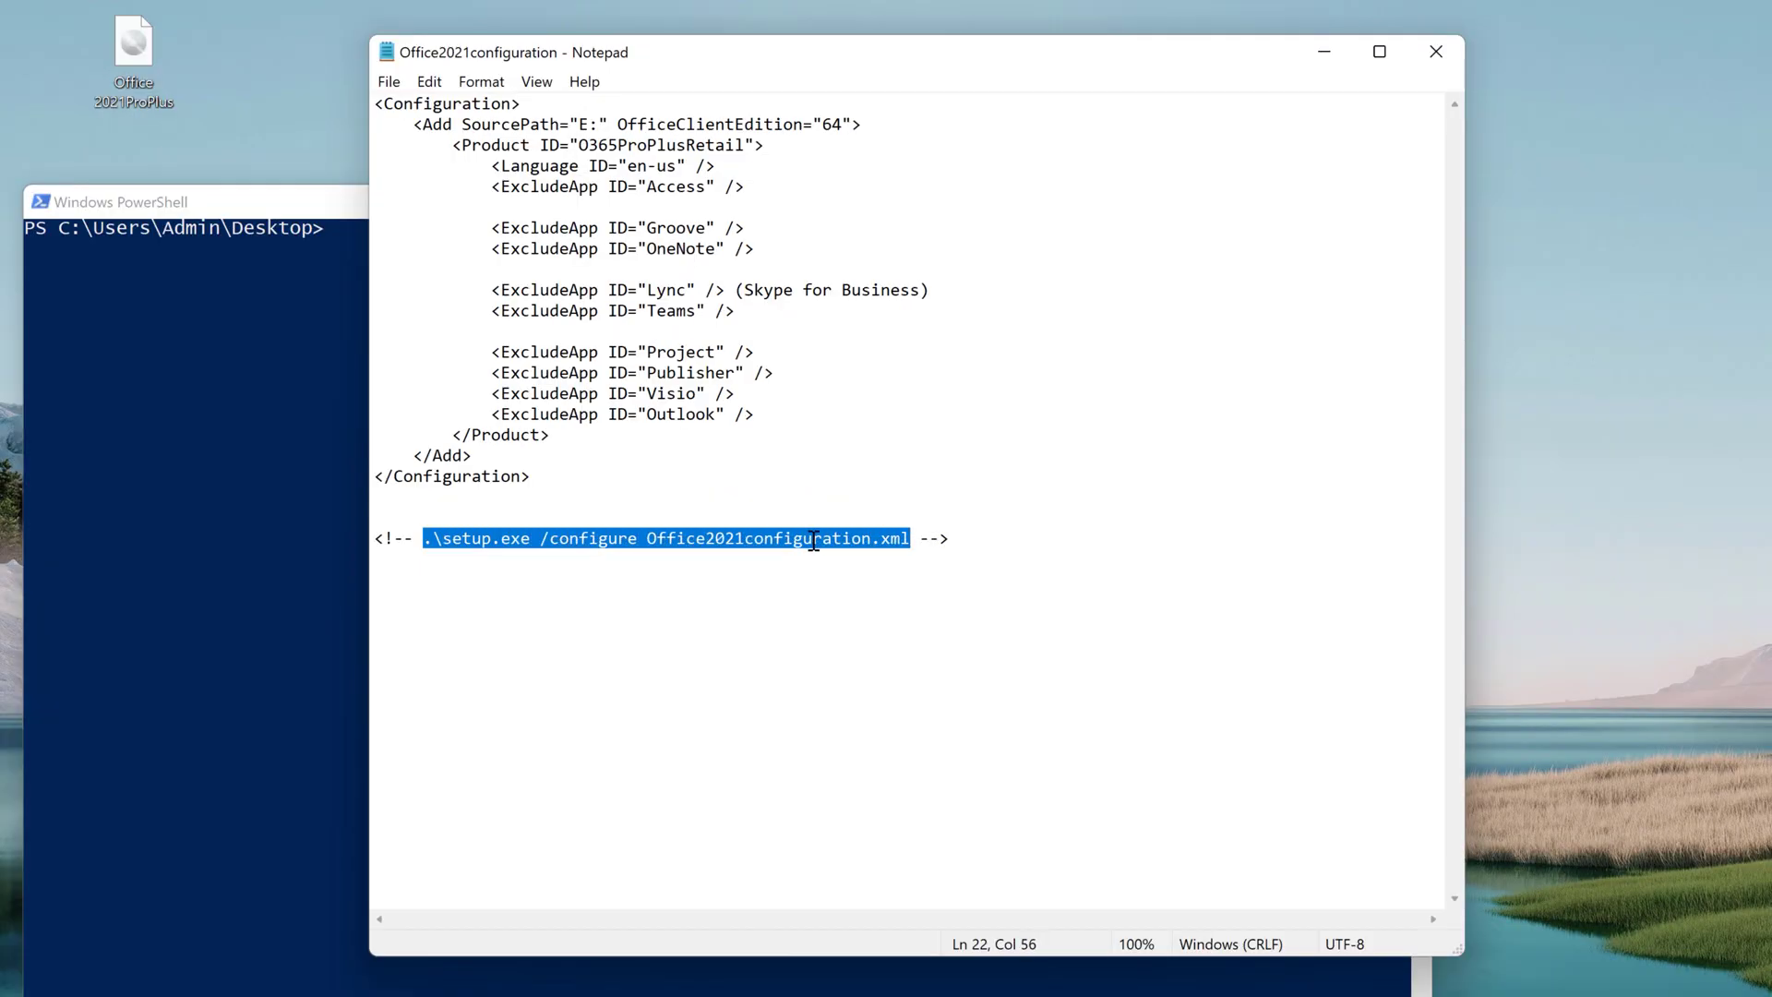
pyautogui.rightClick(595, 496)
pyautogui.click(743, 618)
pyautogui.click(1426, 55)
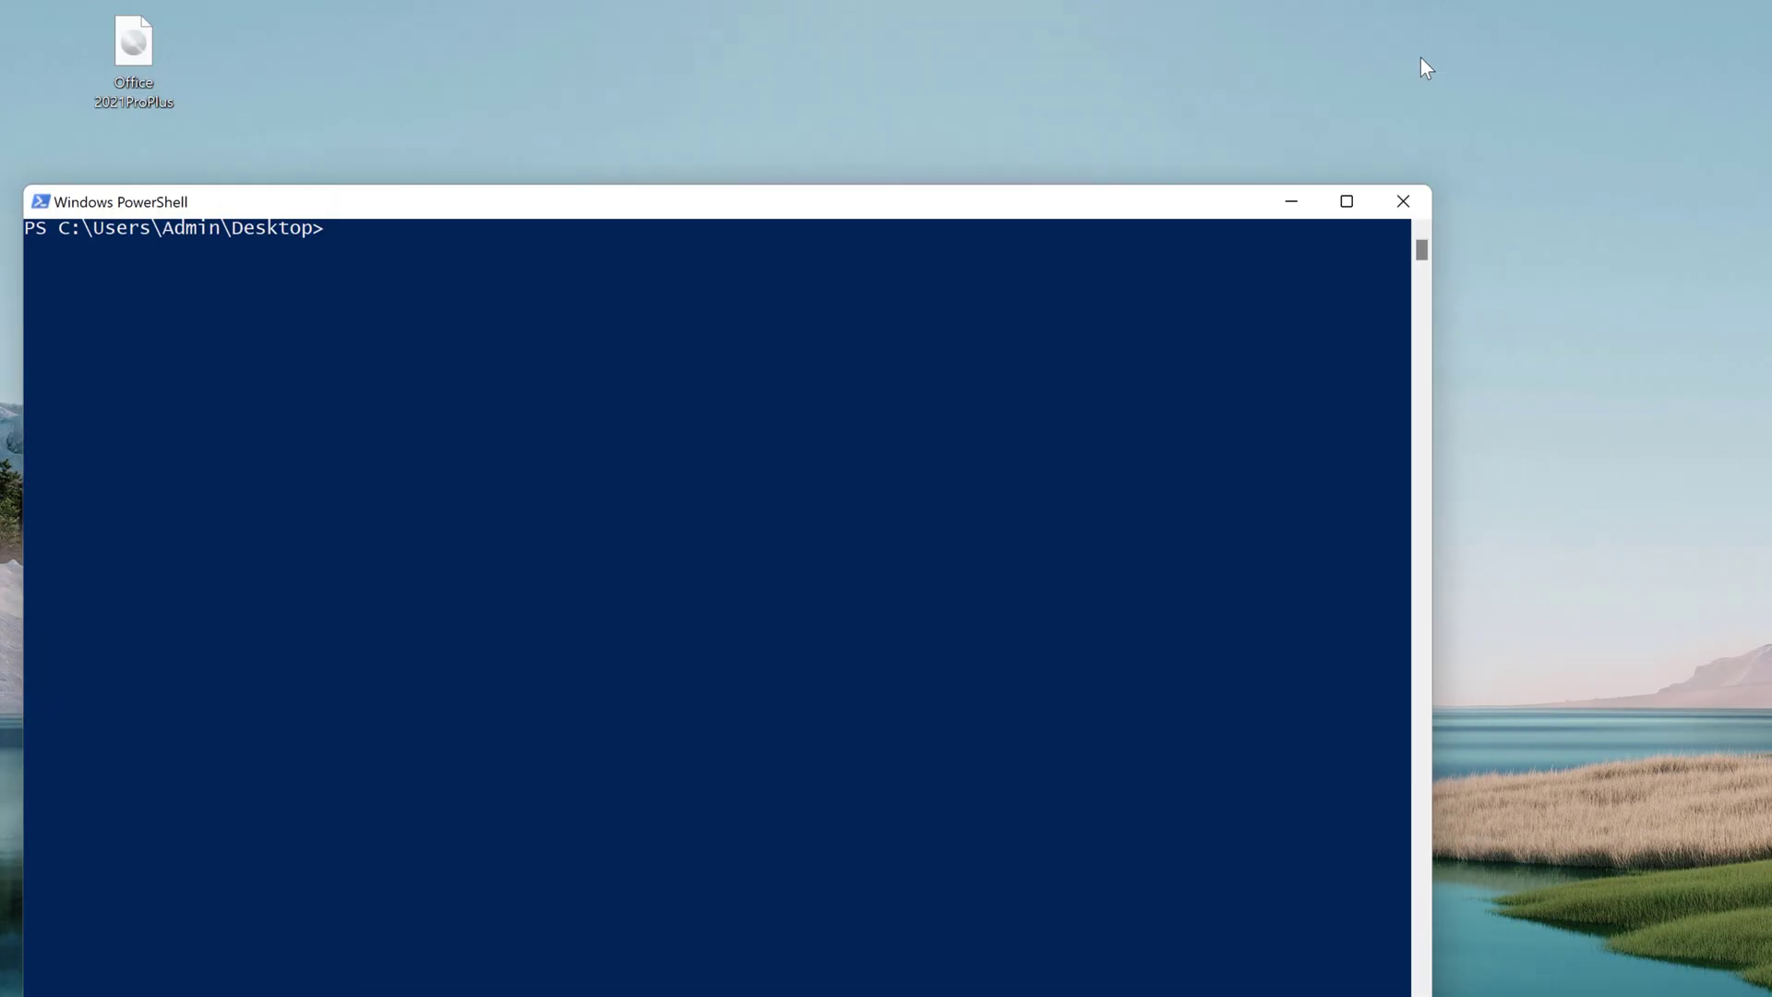
# Run the pasted setup command in PowerShell, approve the admin prompt, and close PowerShell
pyautogui.rightClick(495, 257)
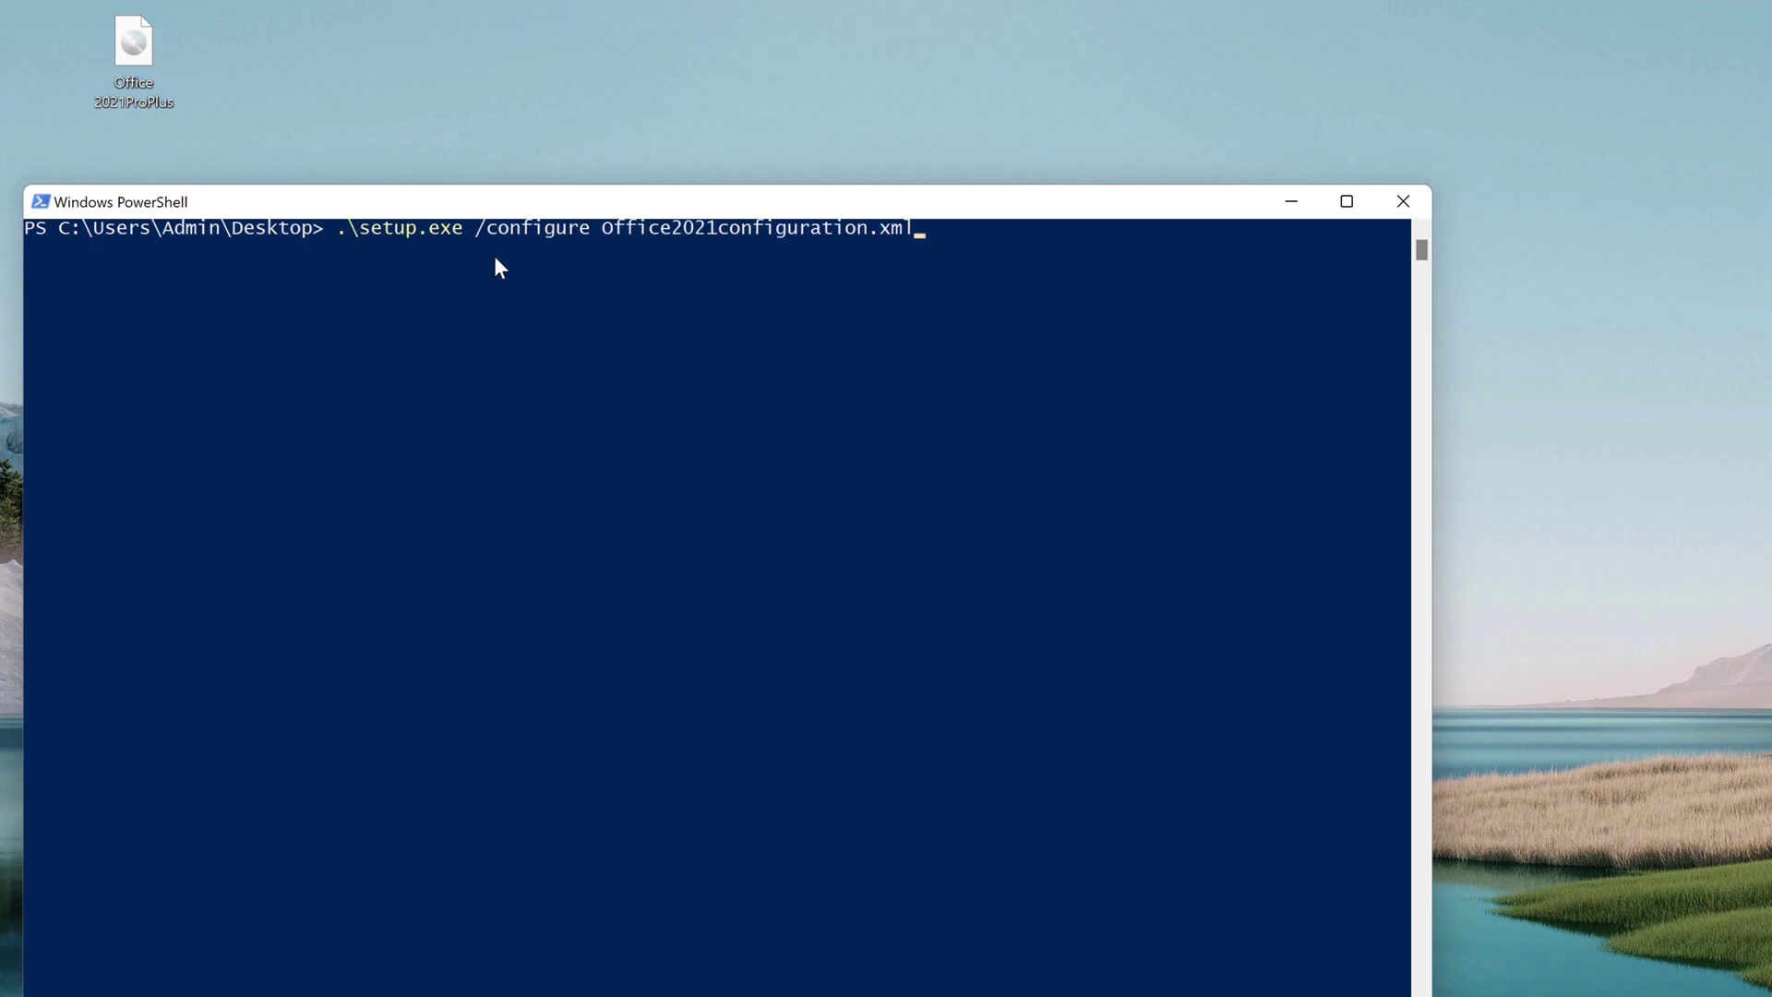
pyautogui.press('Return')
pyautogui.hotkey('alt', 'y')
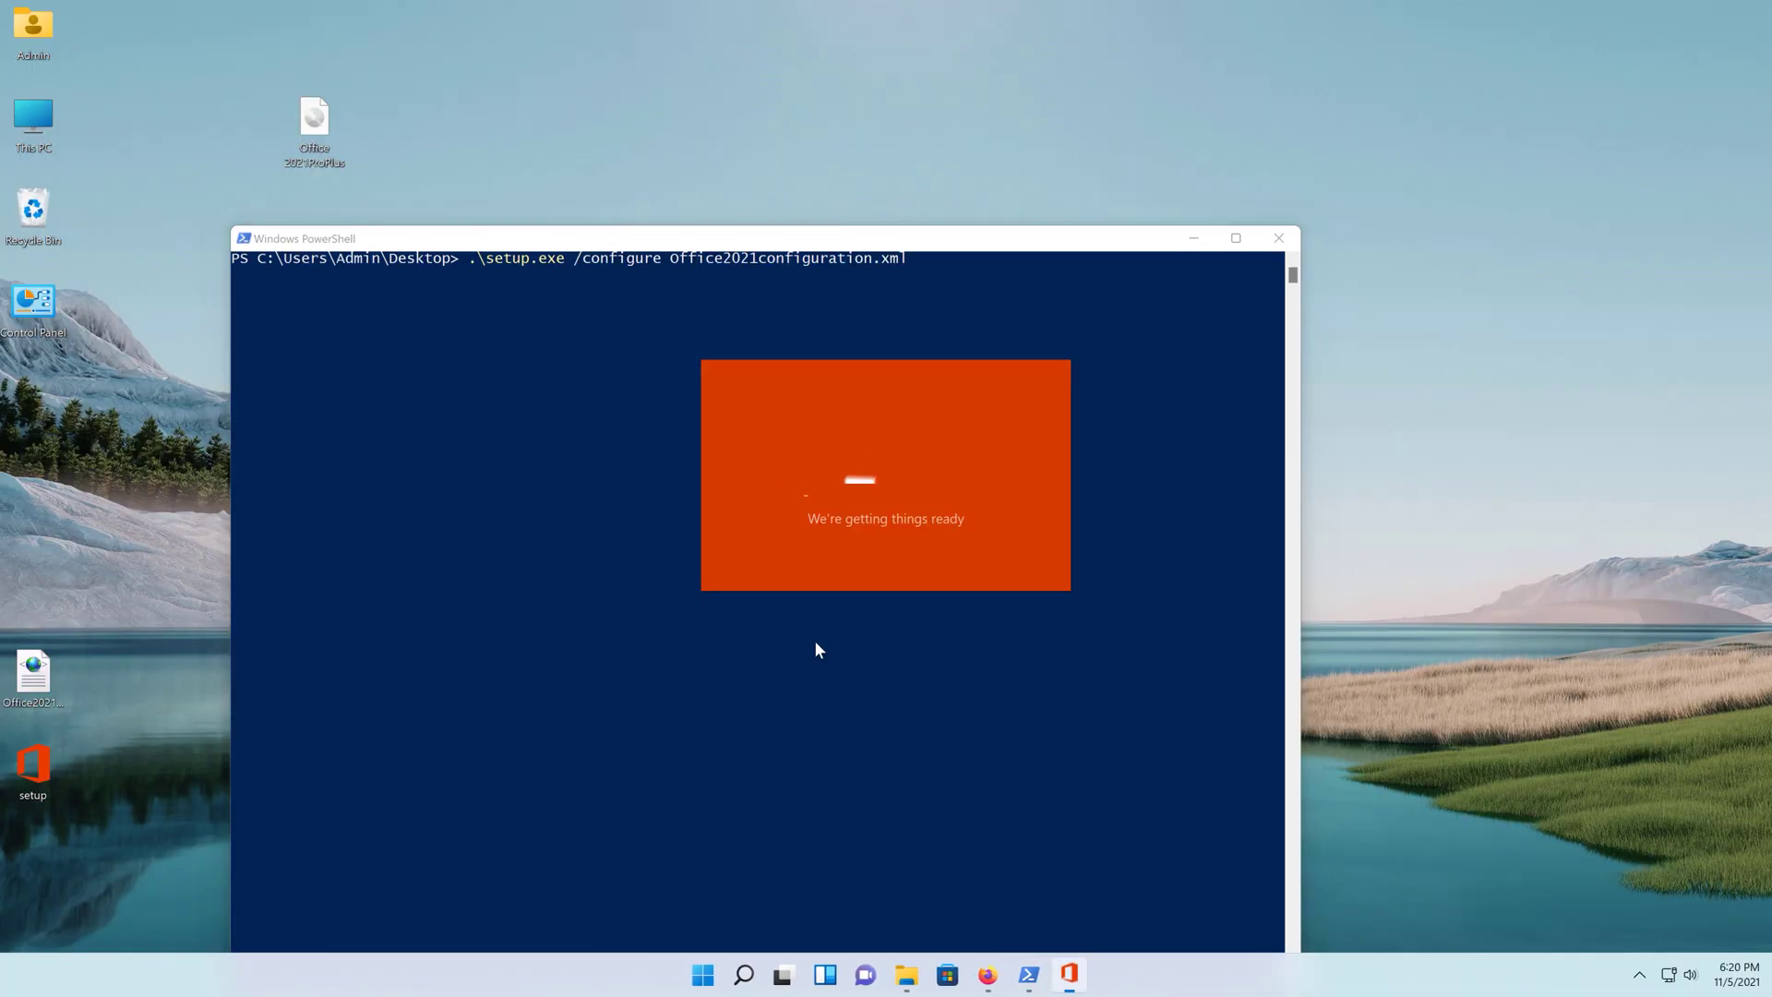
pyautogui.click(1288, 239)
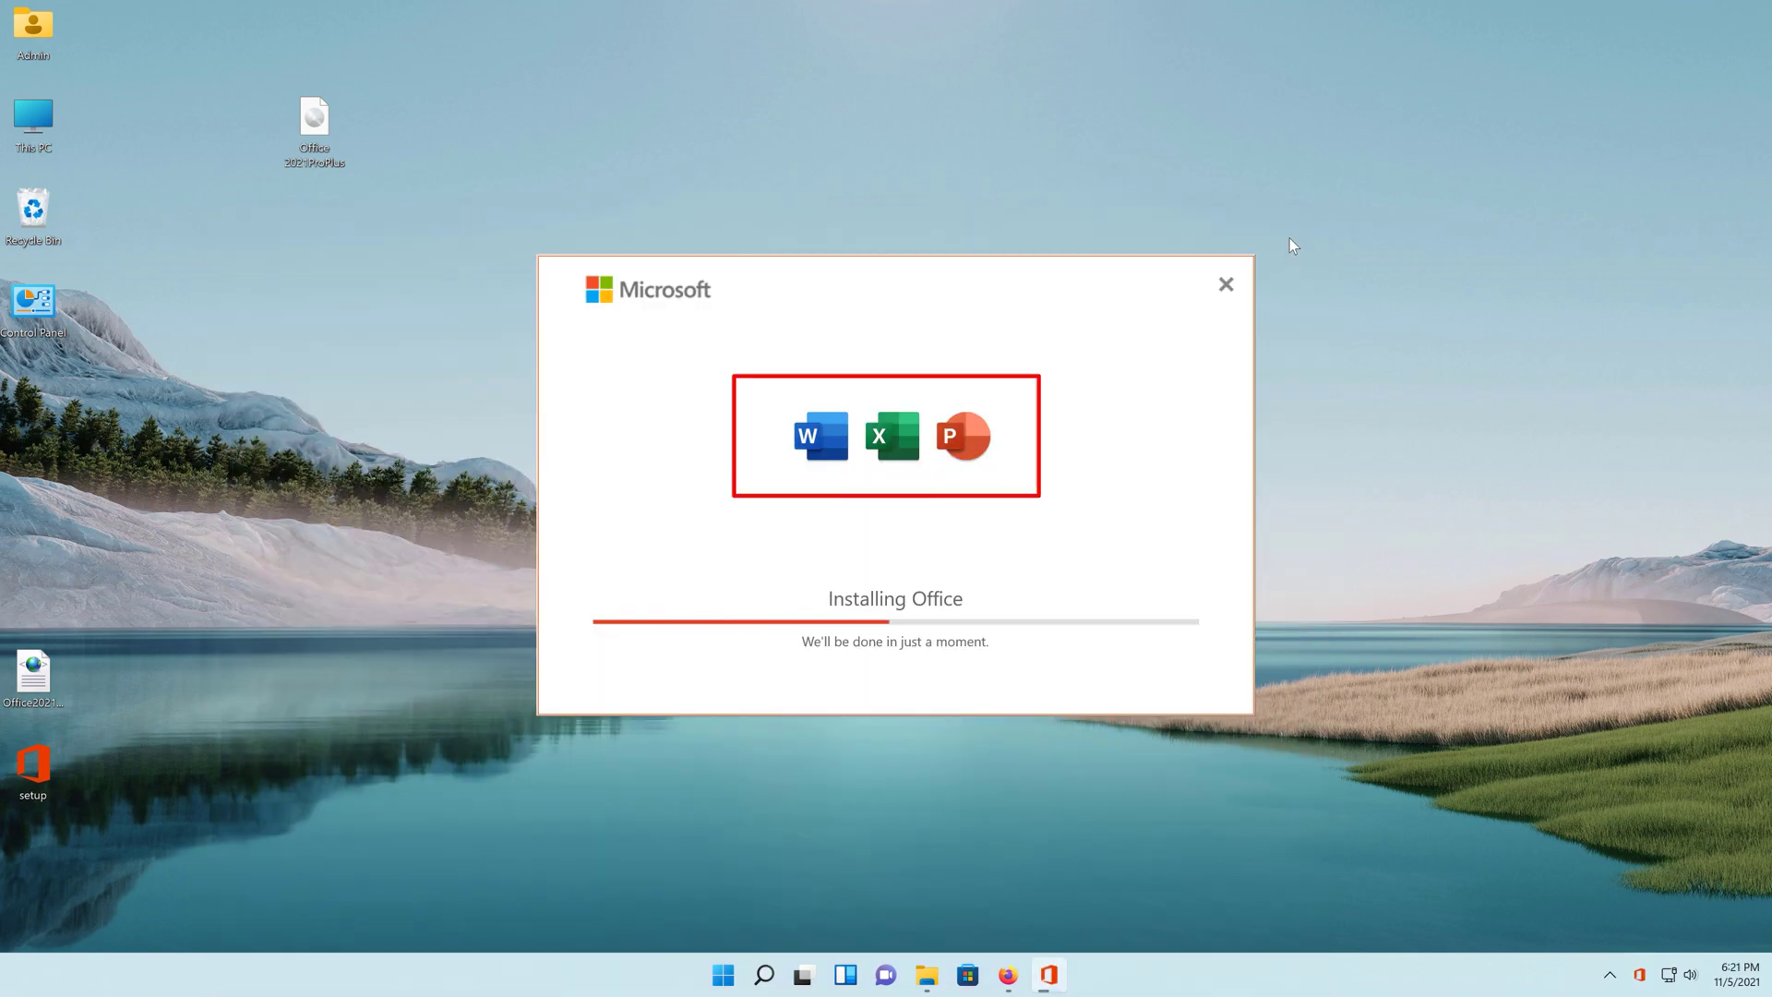
# Close the You're all set dialog once Word, Excel and PowerPoint finish installing
pyautogui.click(907, 652)
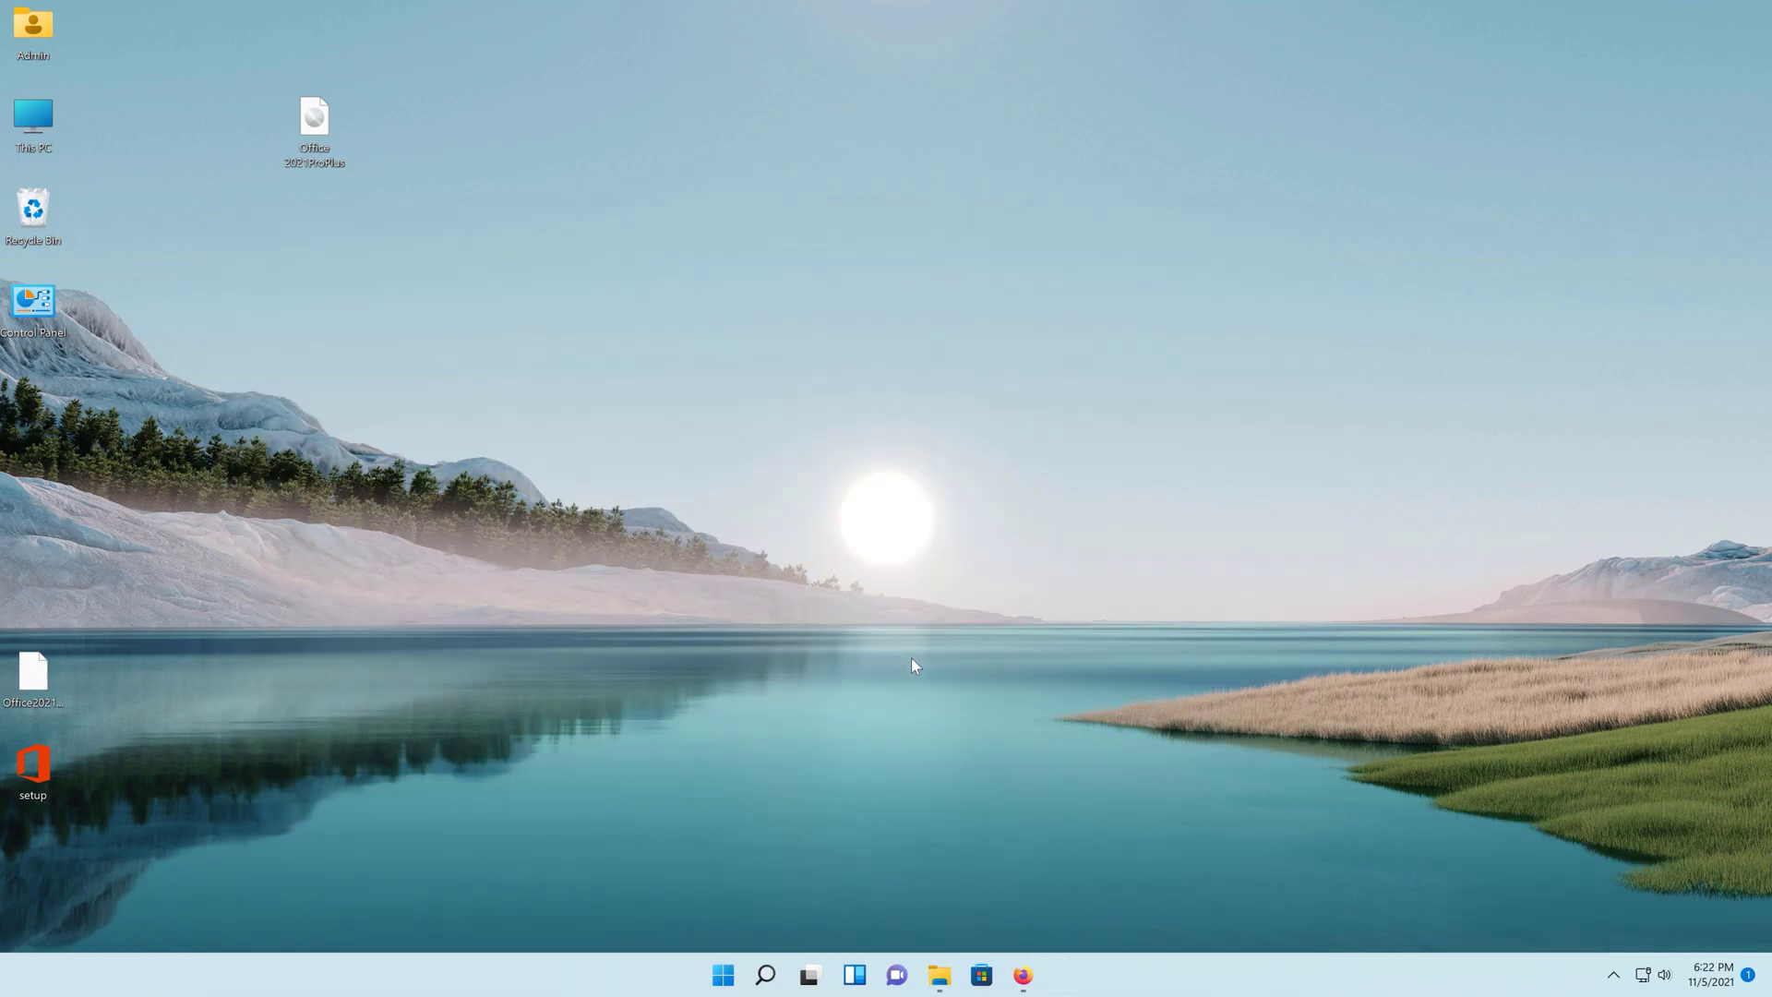